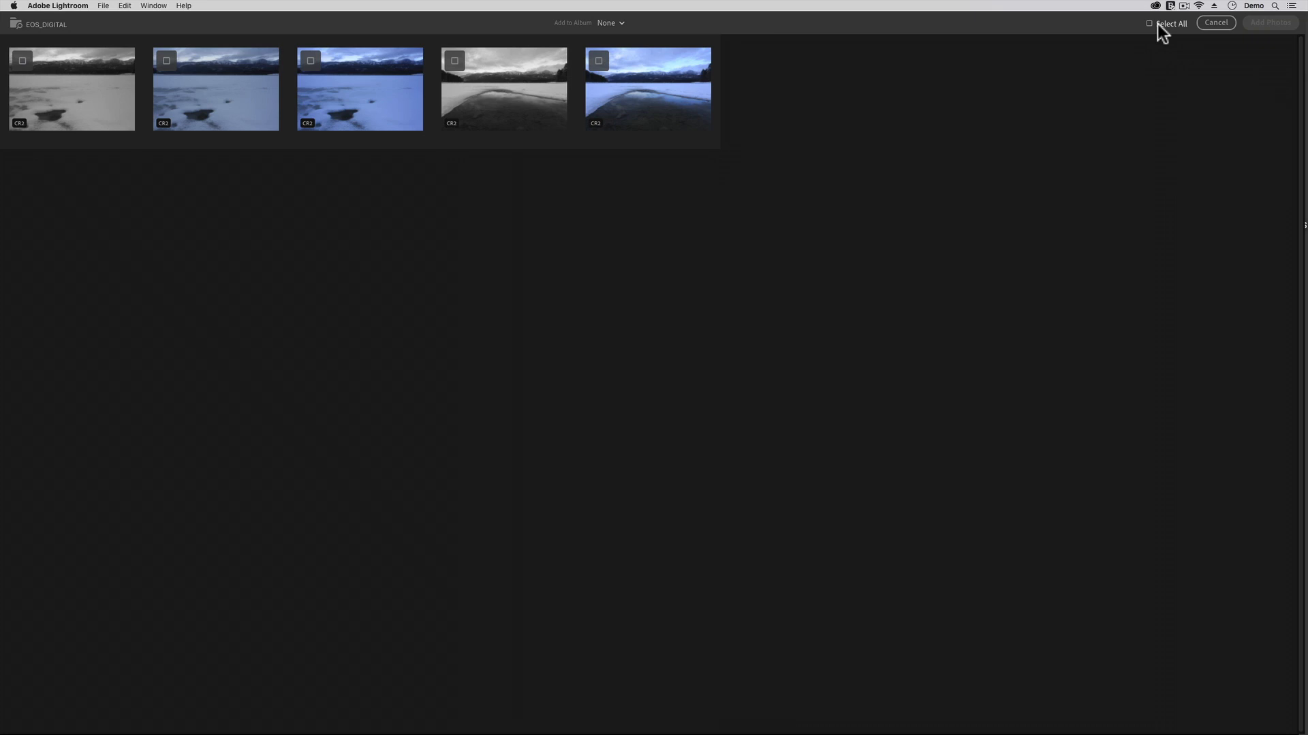
Select the first three photos on the EOS_DIGITAL card and add them to the library without an album.
left_click(102, 112)
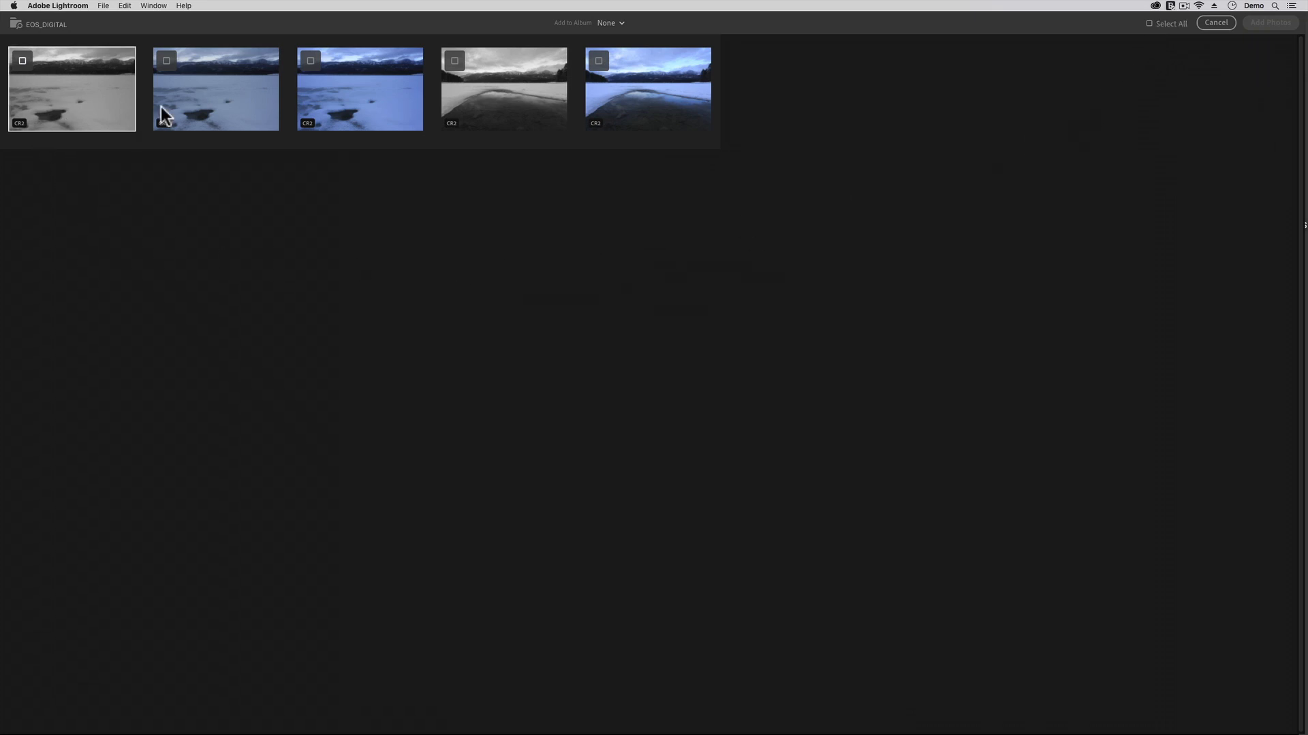
left_click(337, 103, "shift")
left_click(309, 60)
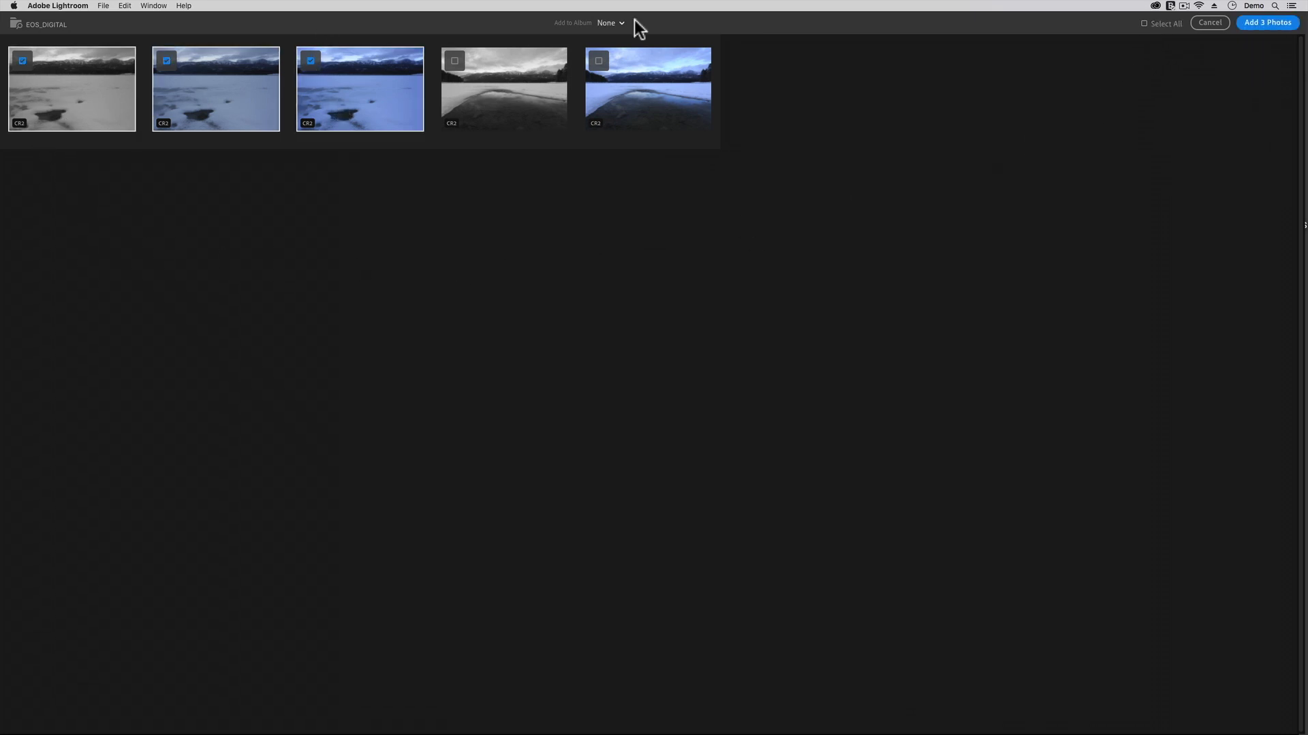
left_click(1261, 23)
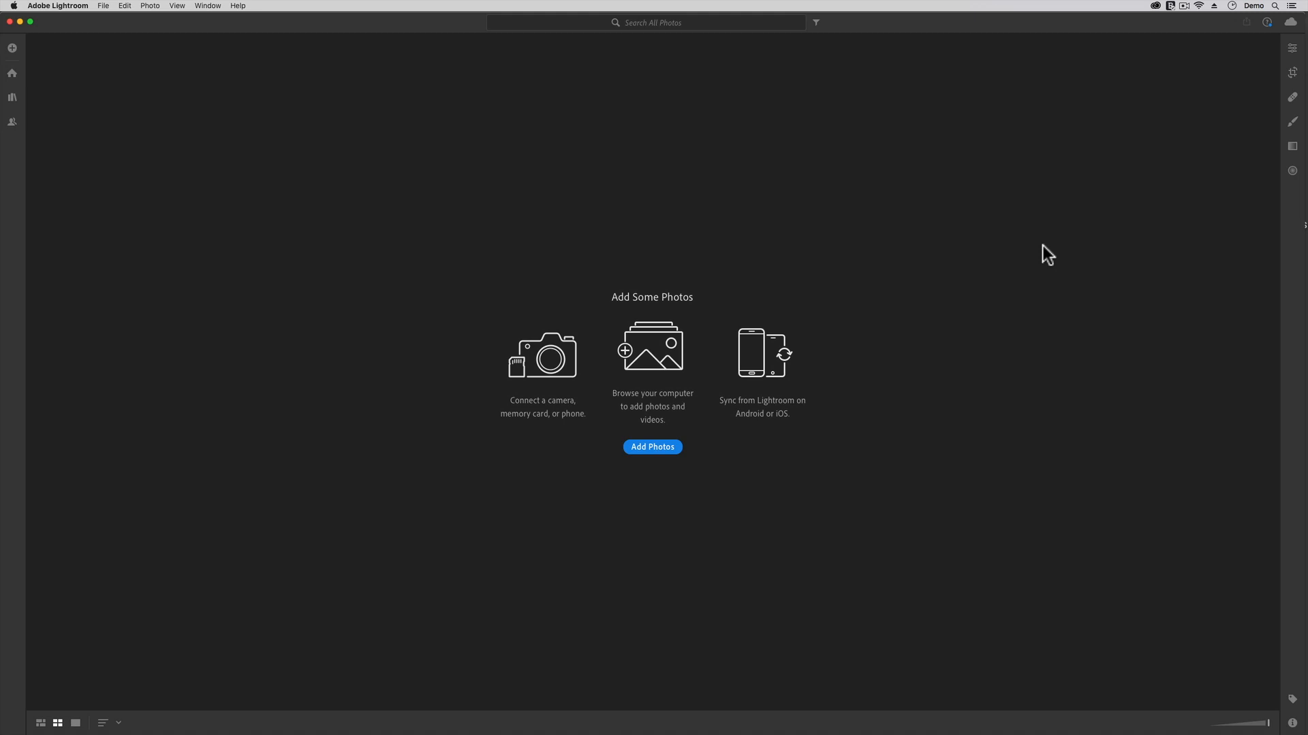
Import only the first three photos from the connected EOS_DIGITAL card, with no album assigned.
left_click(12, 49)
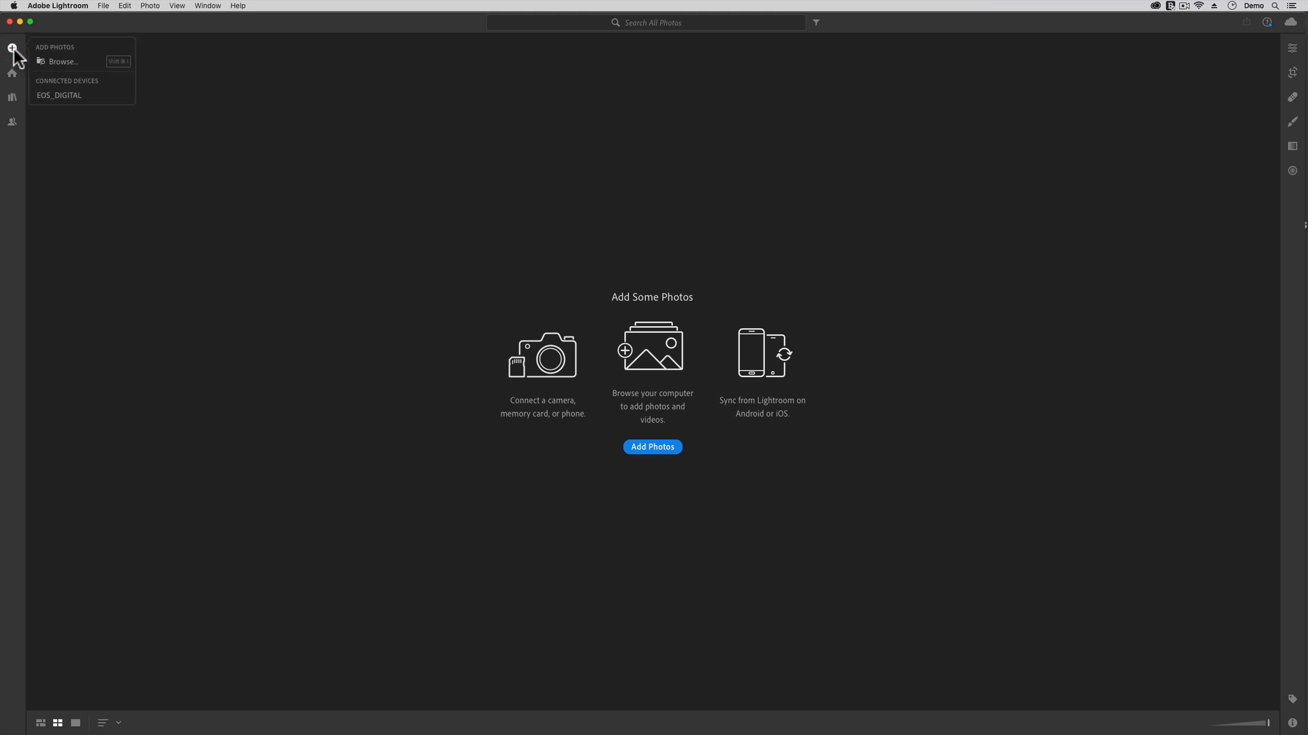
left_click(69, 95)
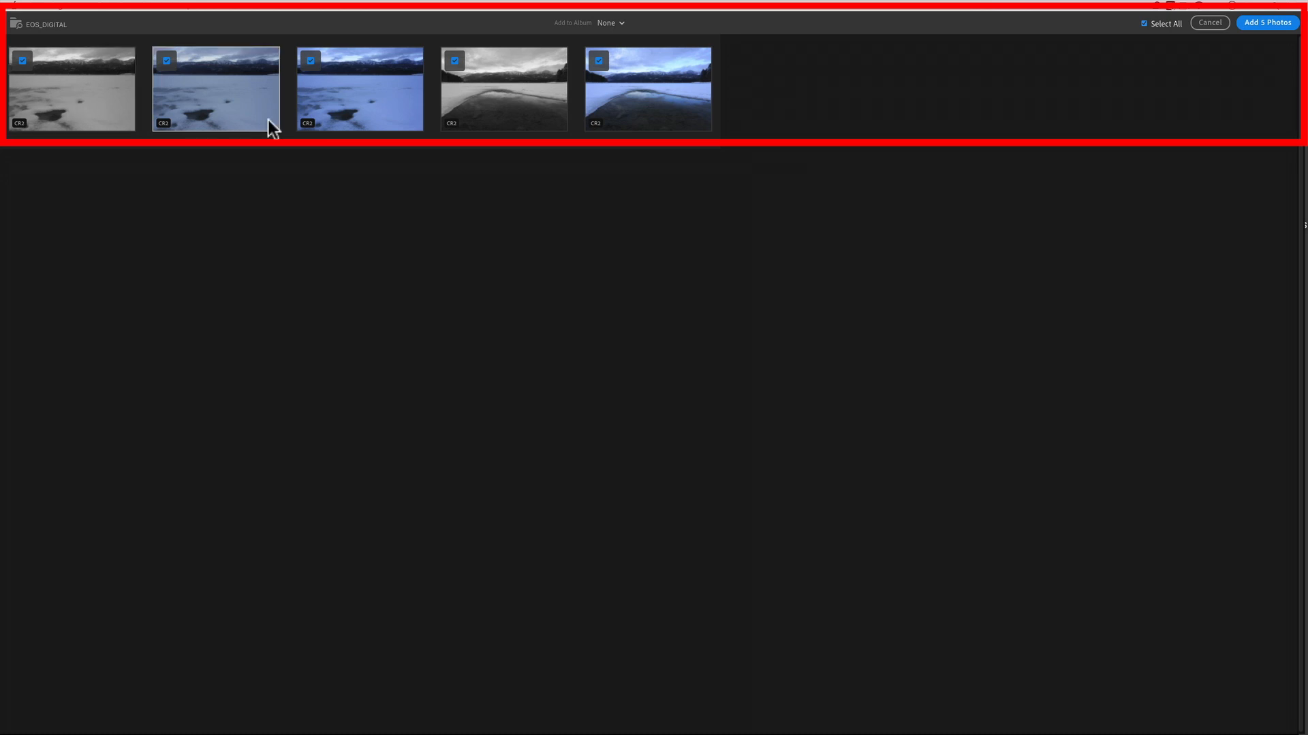
left_click(1158, 24)
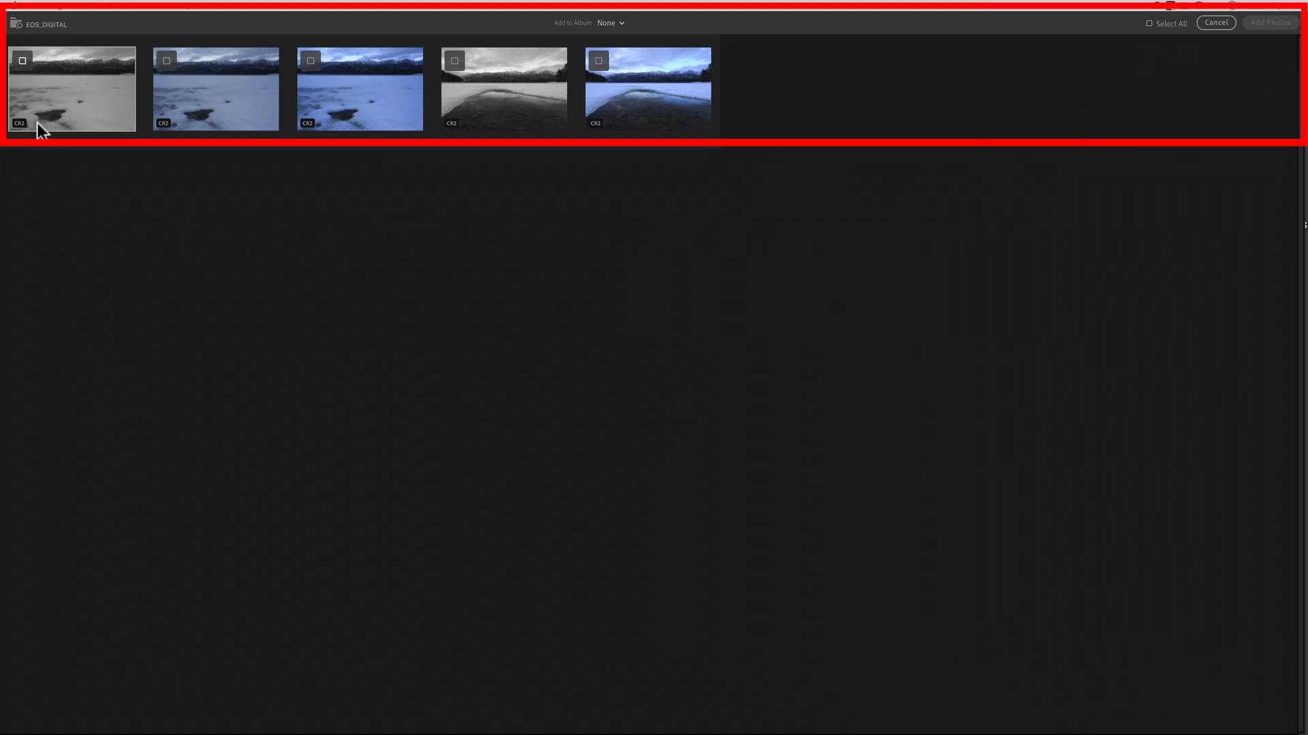
left_click(109, 107)
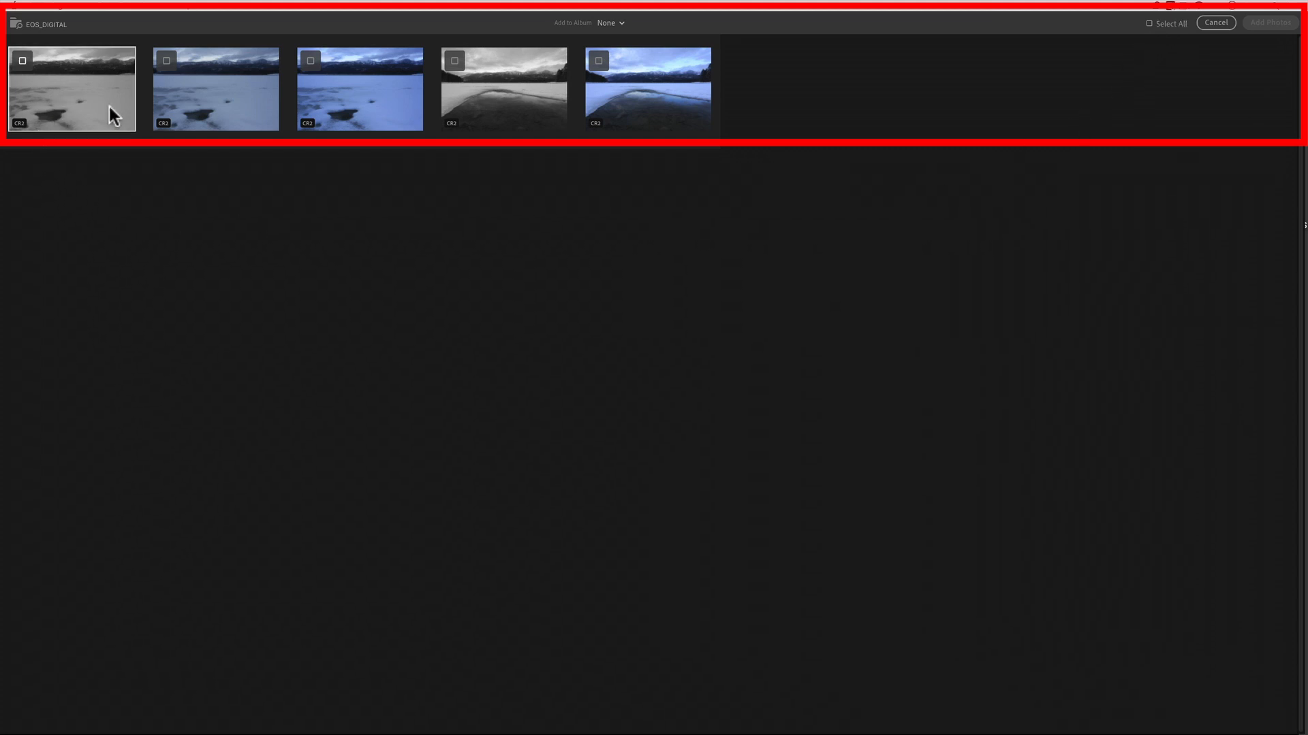
left_click(338, 104, "shift")
left_click(310, 61)
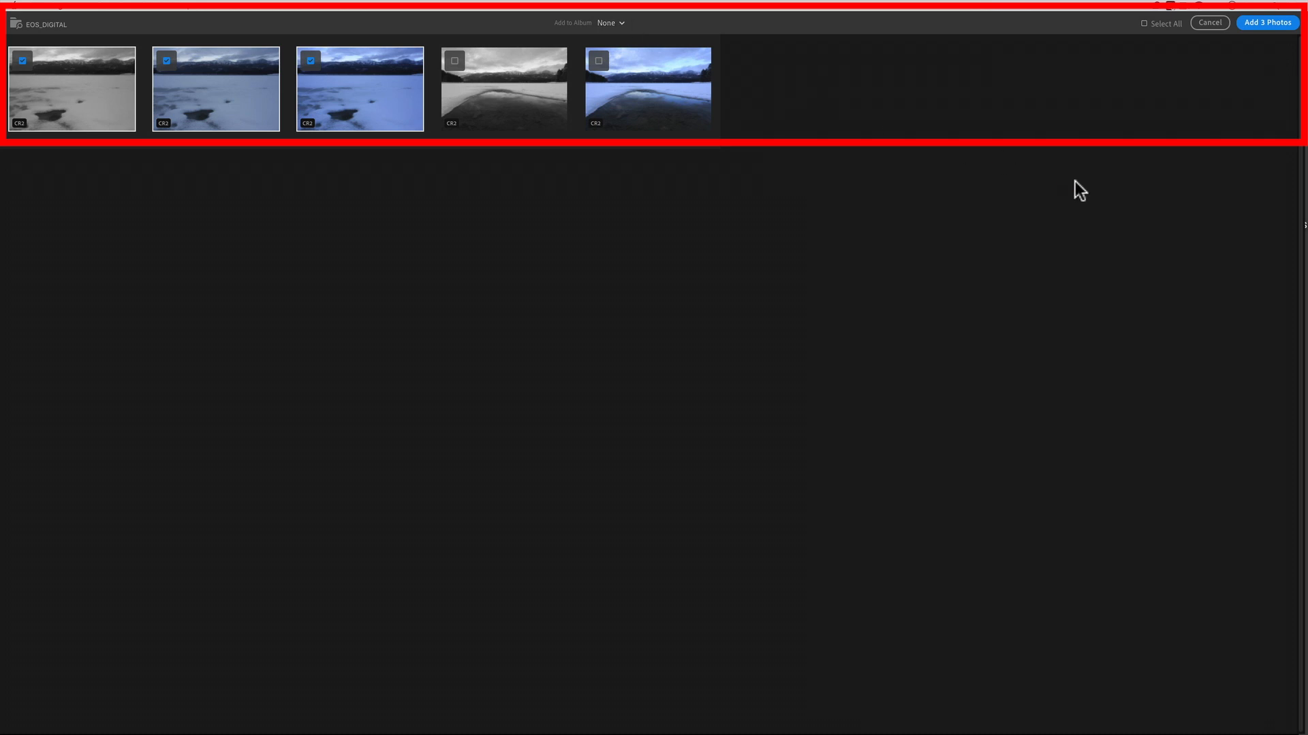
left_click(1261, 26)
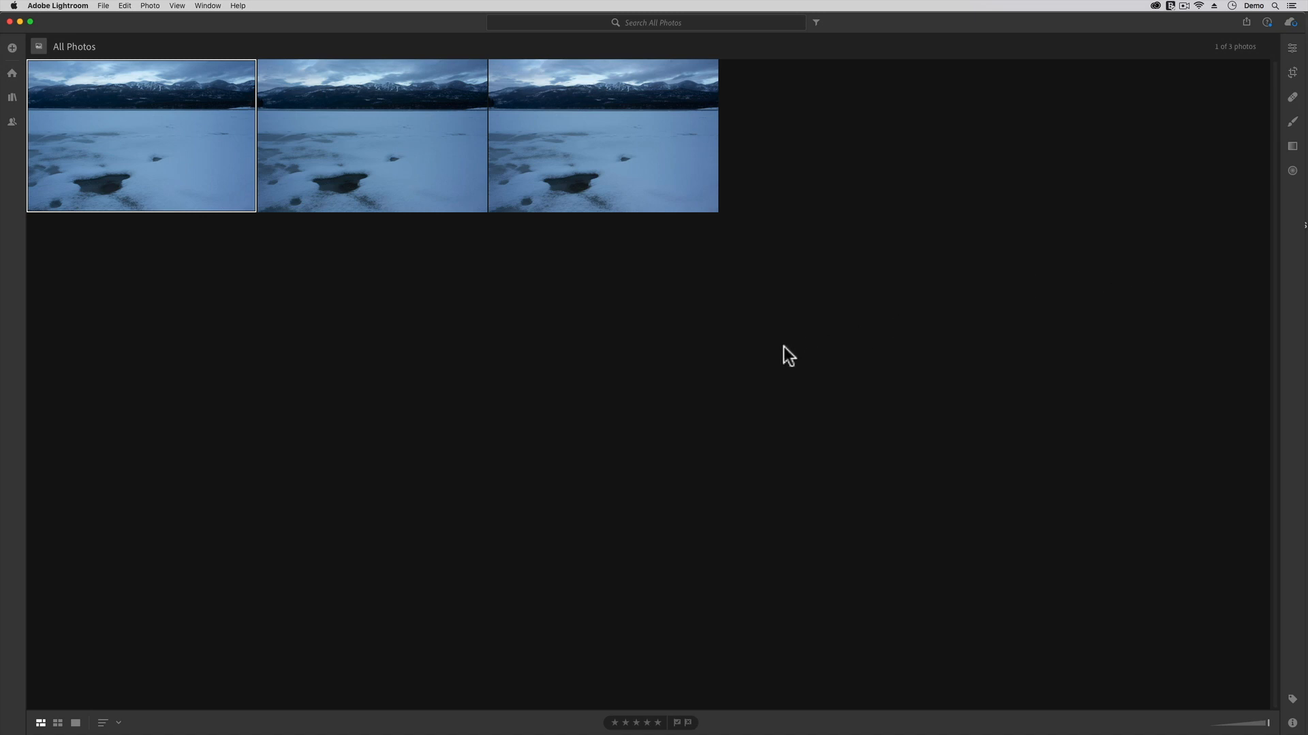
Deselect the imported photo and switch All Photos to the square grid view showing each photo's sync status.
left_click(524, 378)
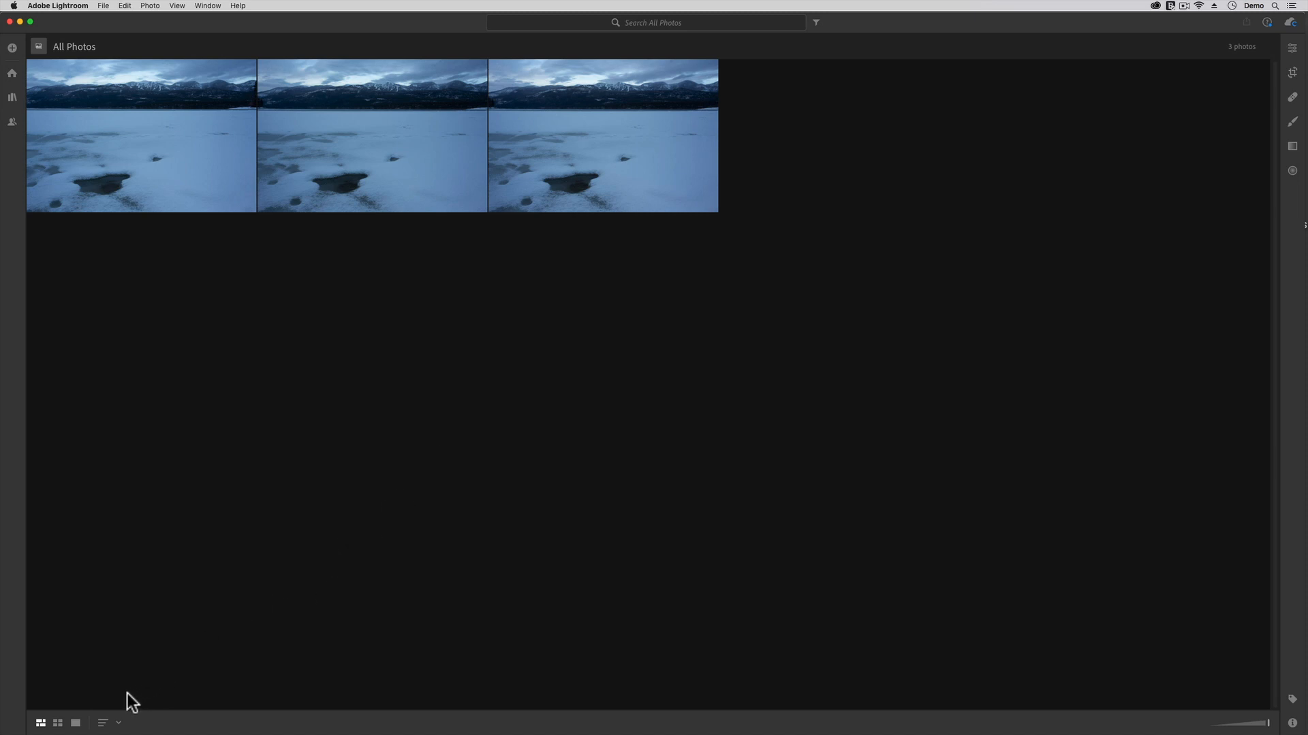
left_click(55, 724)
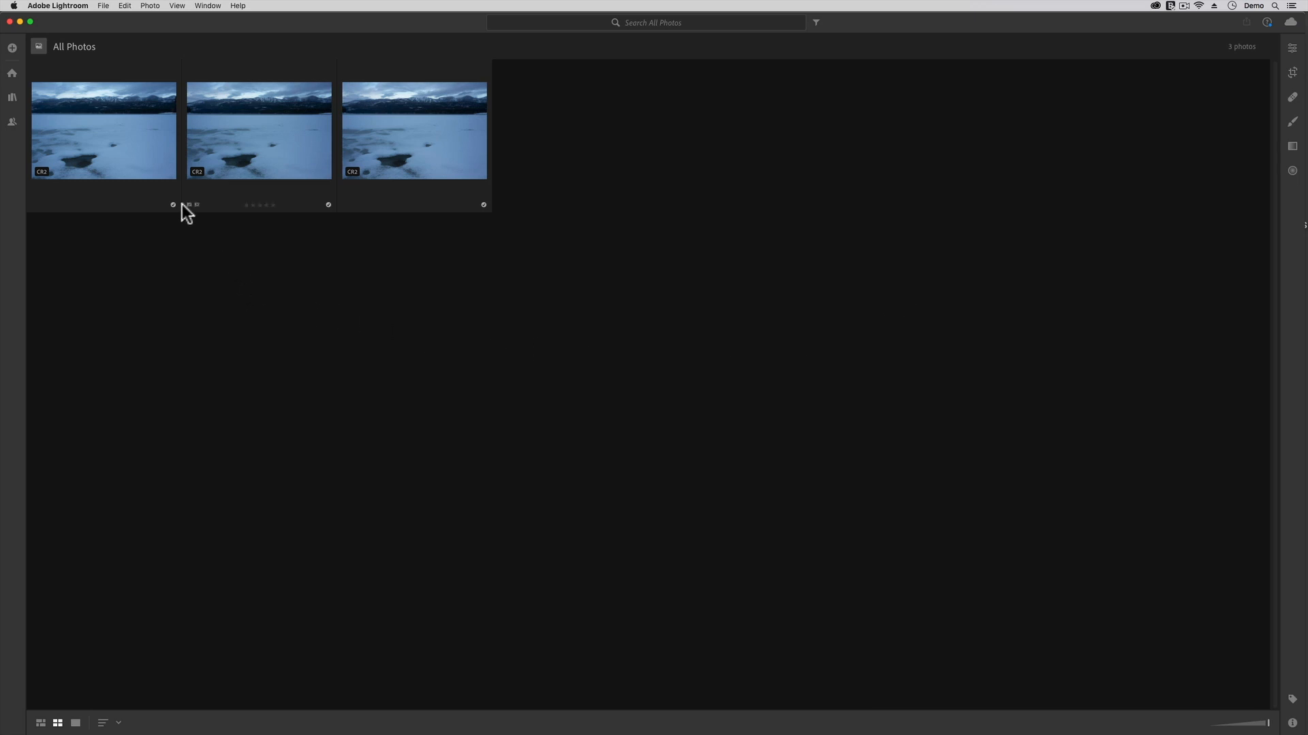
mouse_move(170, 203)
In the General preferences, enable adding copyright to imported images and add the year 2020 to the copyright text.
left_click(70, 6)
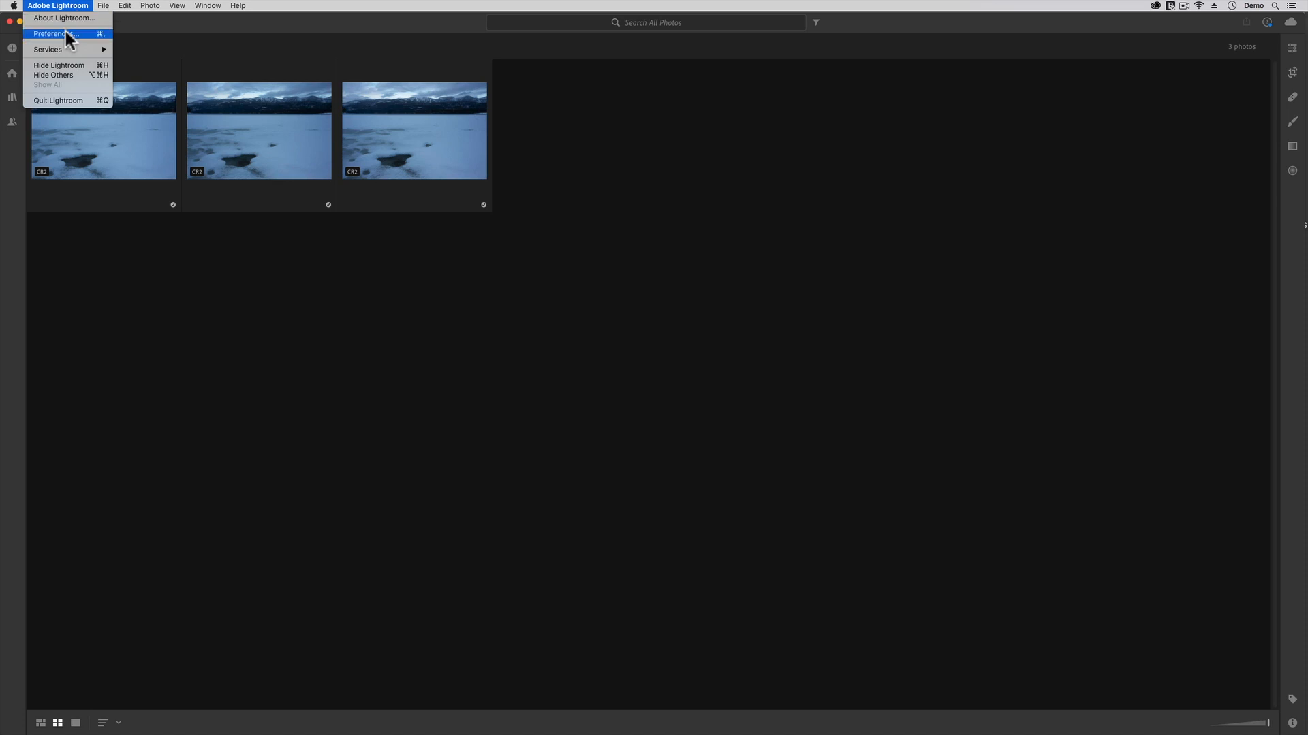
left_click(65, 30)
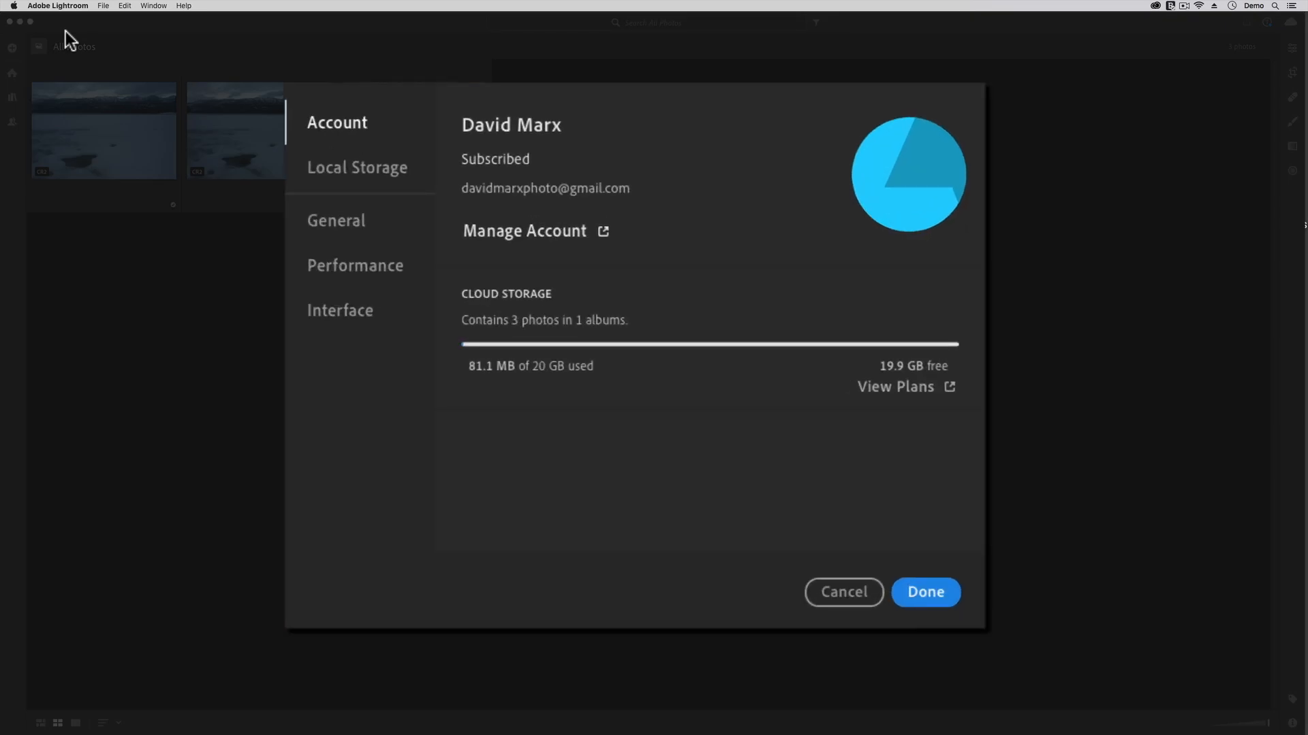
left_click(330, 220)
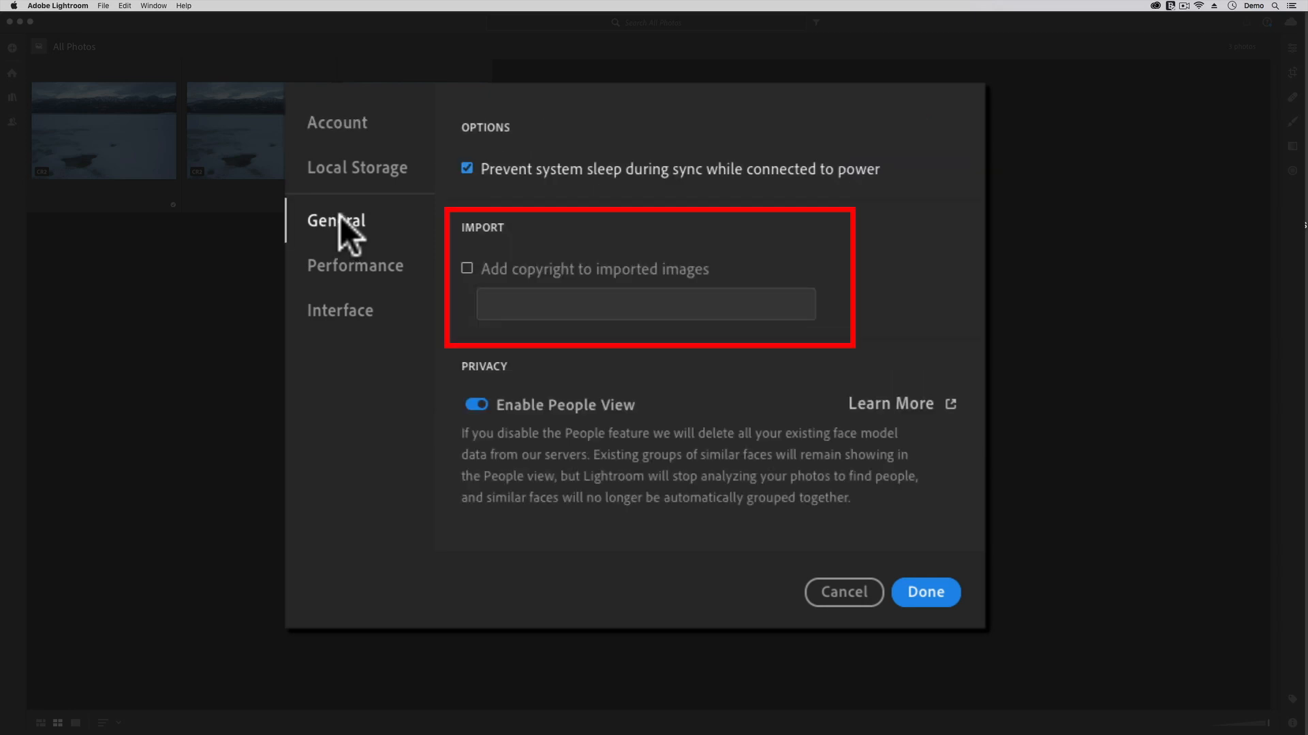
left_click(512, 264)
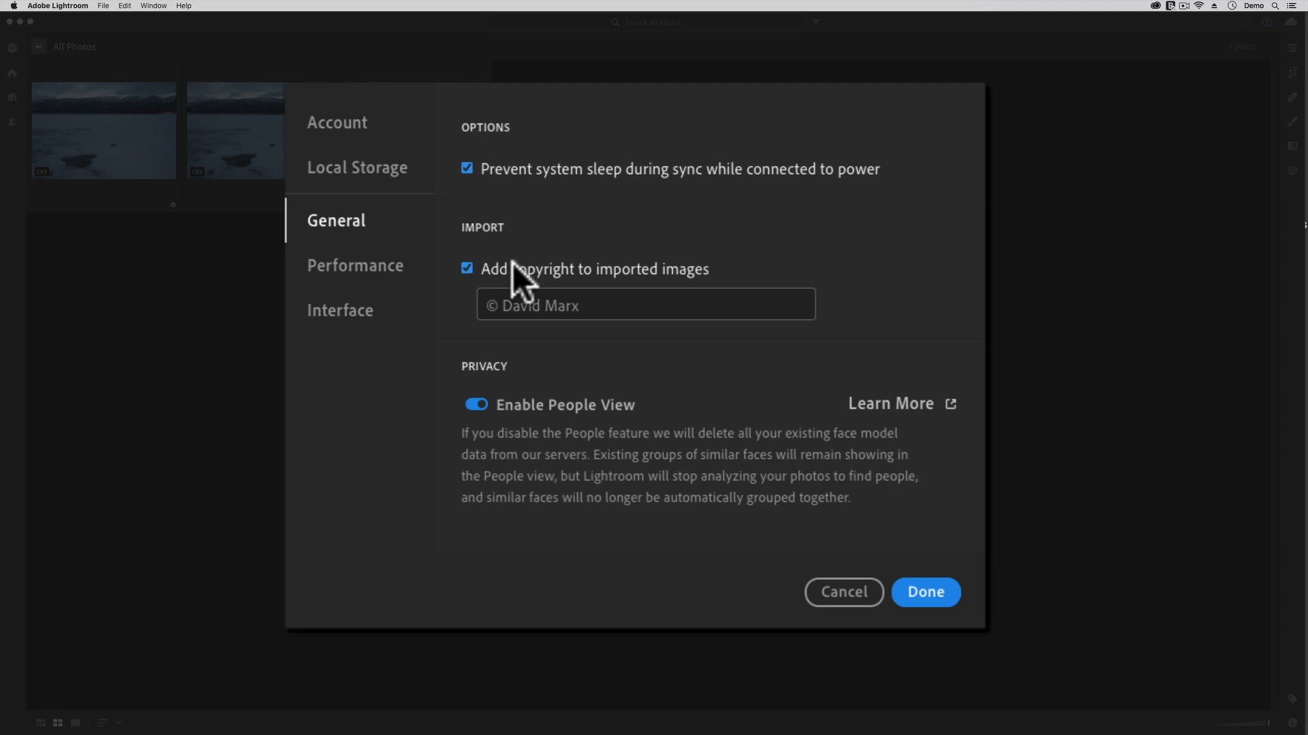
left_click(504, 305)
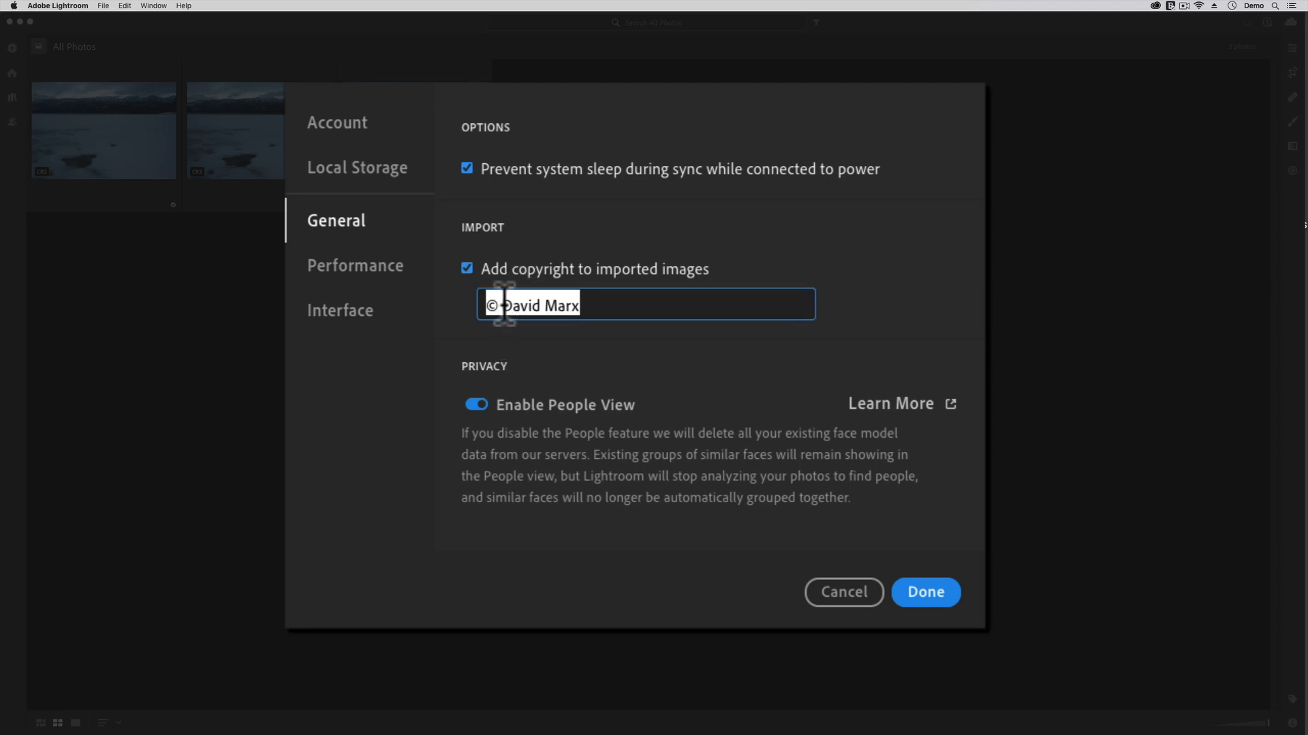
left_click(504, 304)
key("BackSpace")
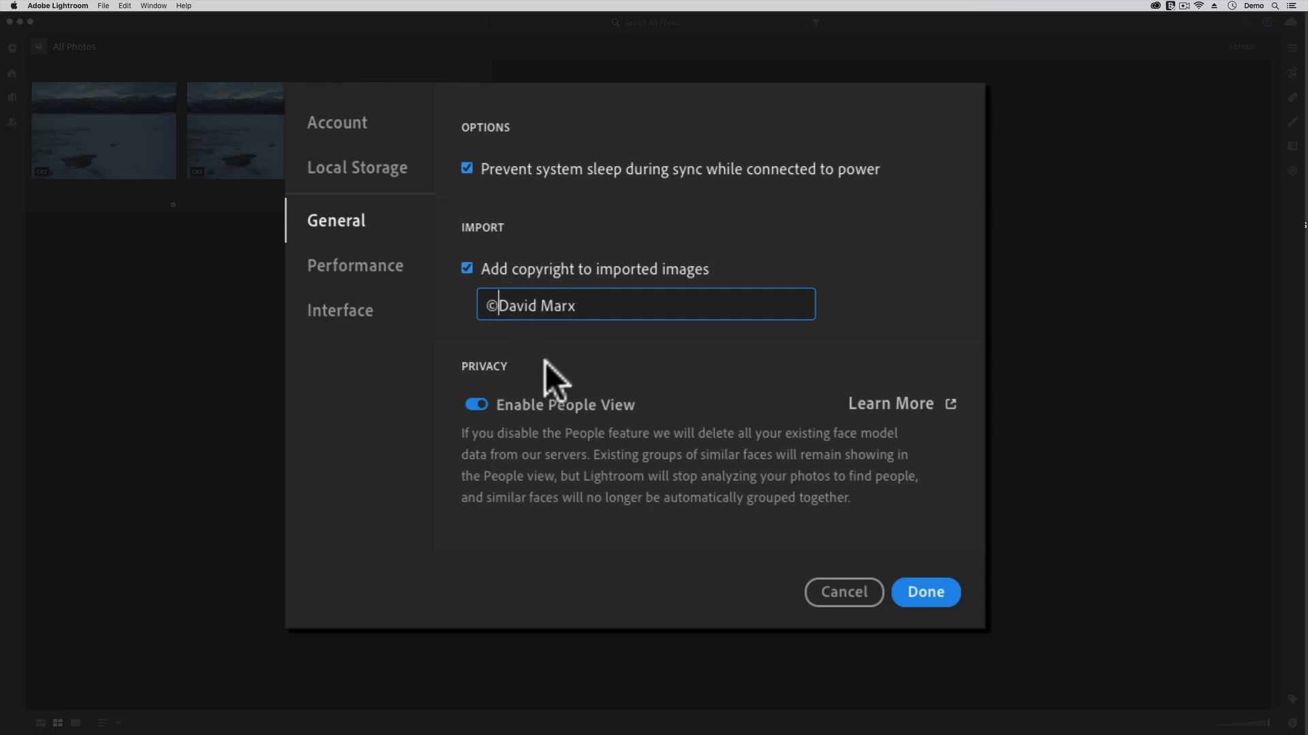
left_click(611, 306)
type("2020")
Set the local storage location for originals to the Scratch Disk drive and save the preferences.
left_click(363, 172)
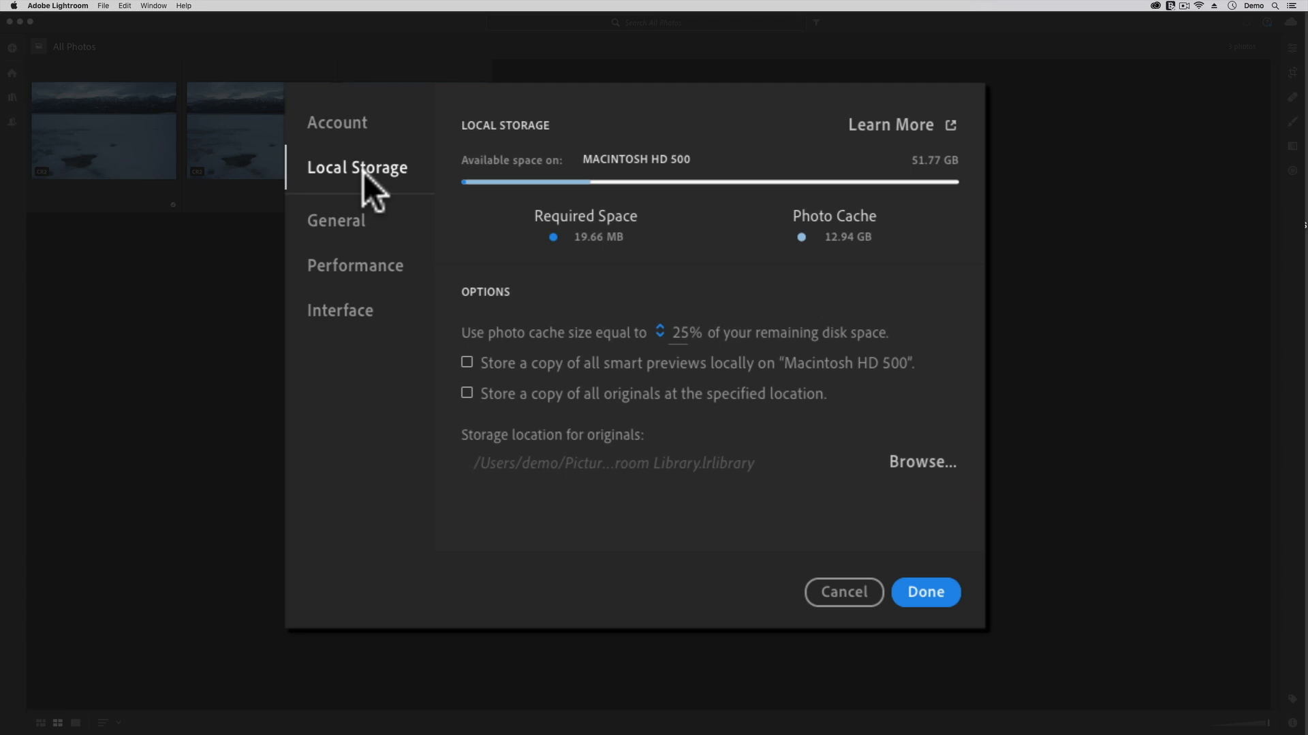
left_click(906, 462)
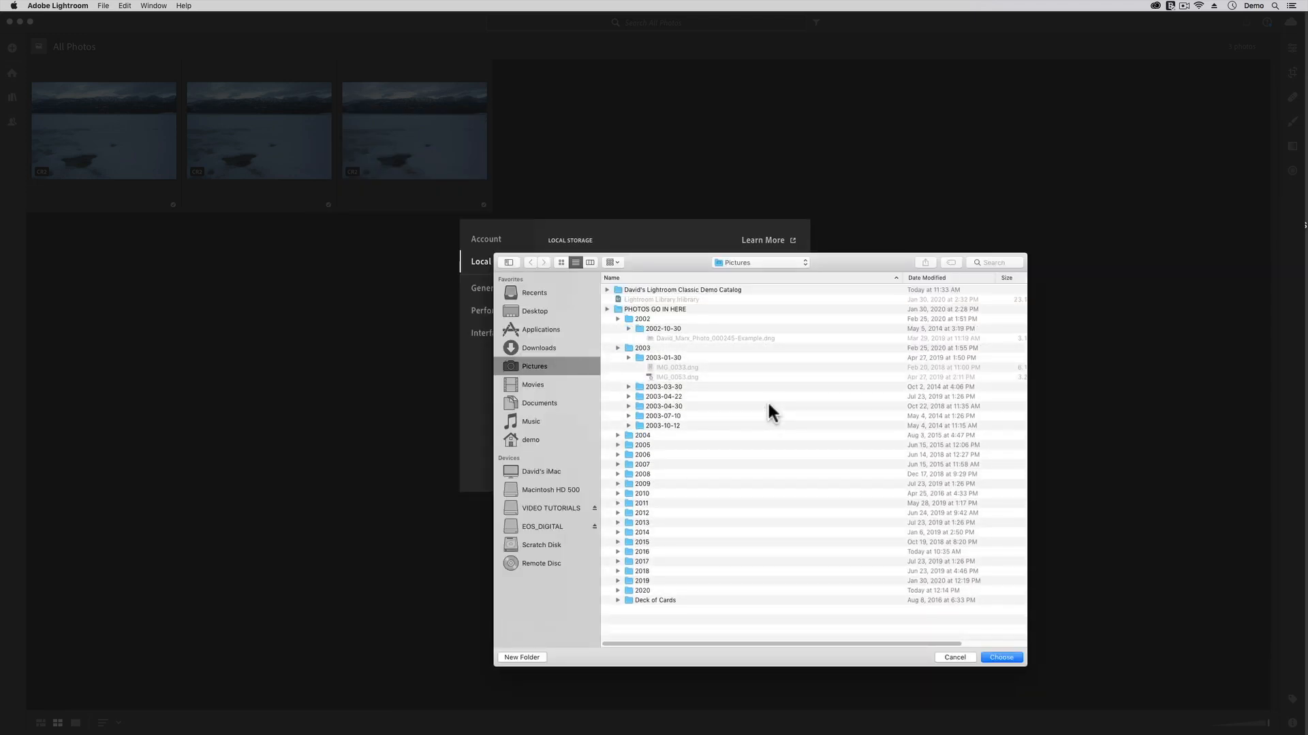
left_click(526, 546)
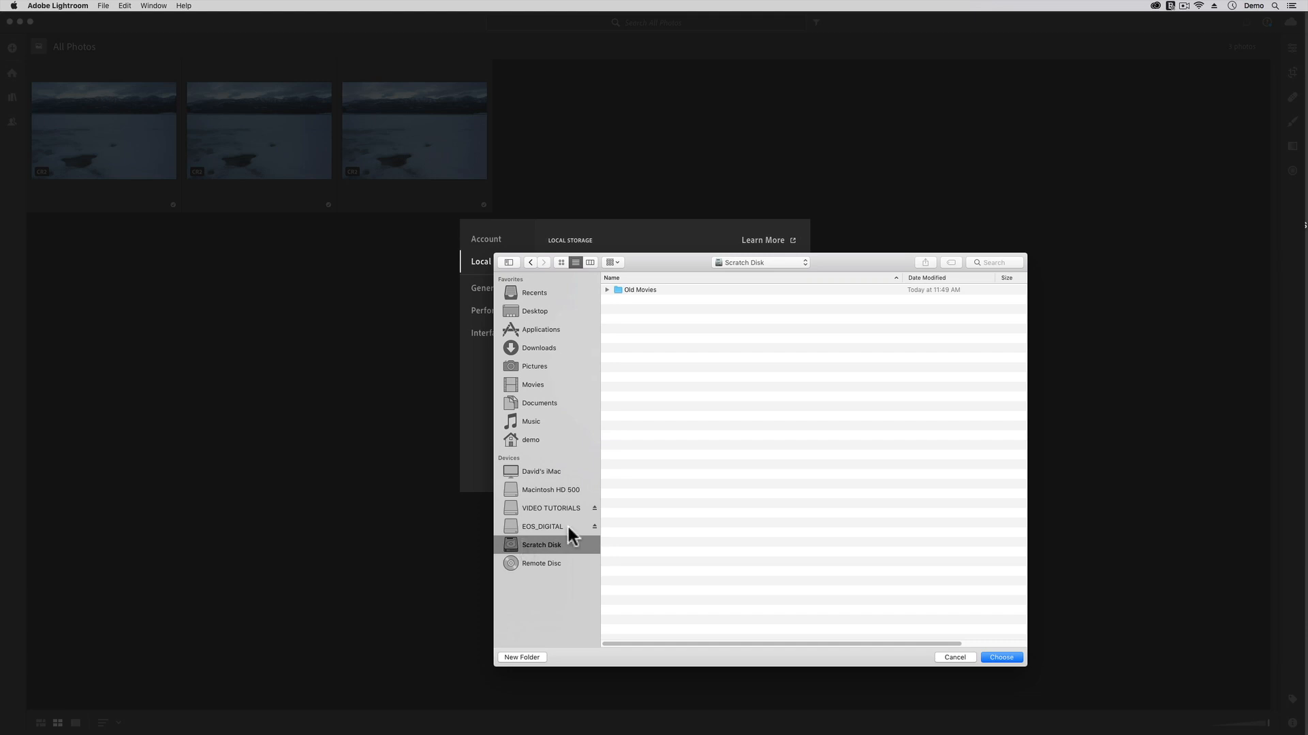
left_click(1012, 657)
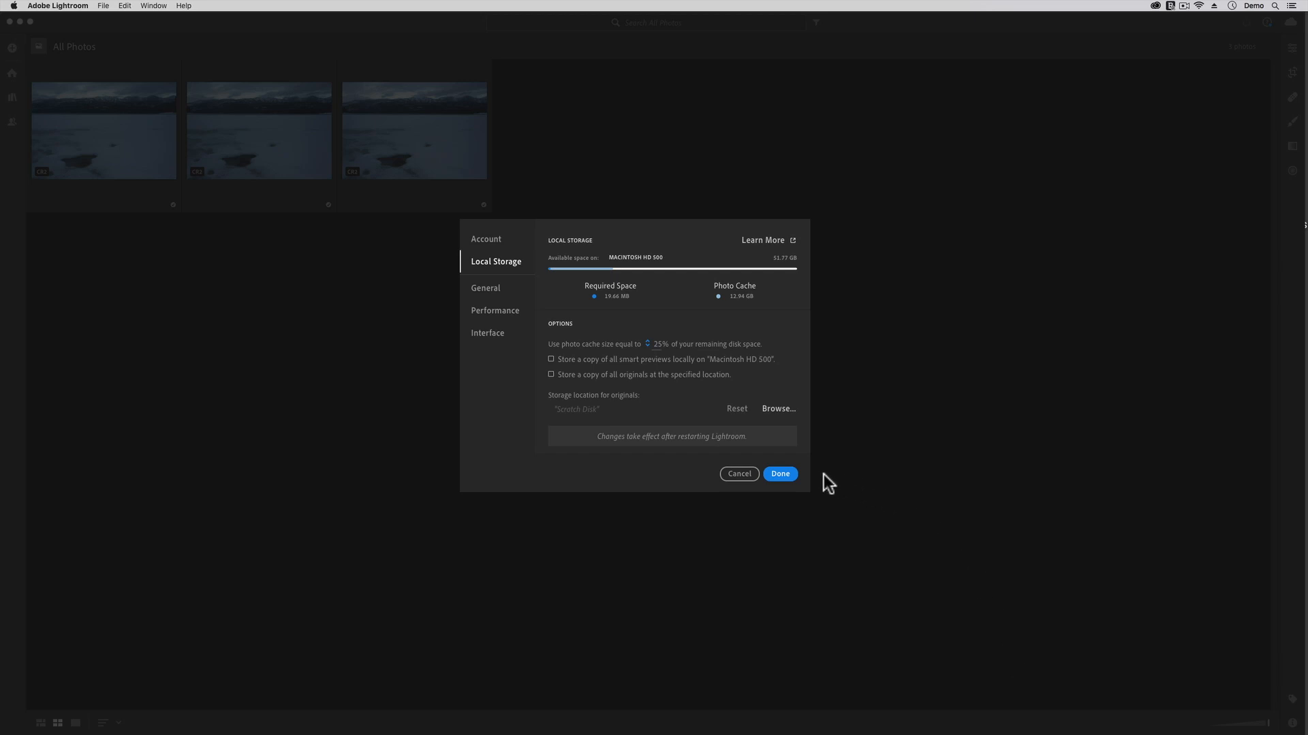
left_click(788, 476)
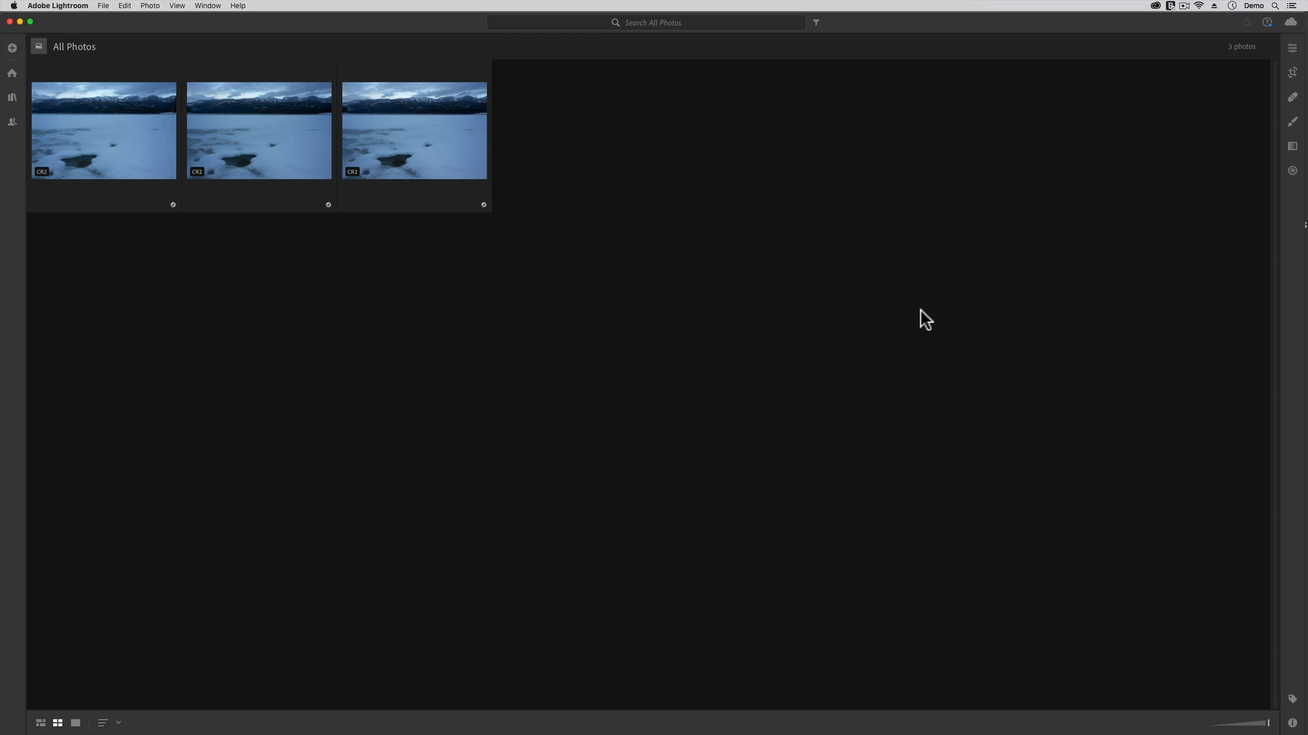
Create an album named Whitefish Lake State Park that includes all three photos, open it and deselect the photos.
left_click(11, 98)
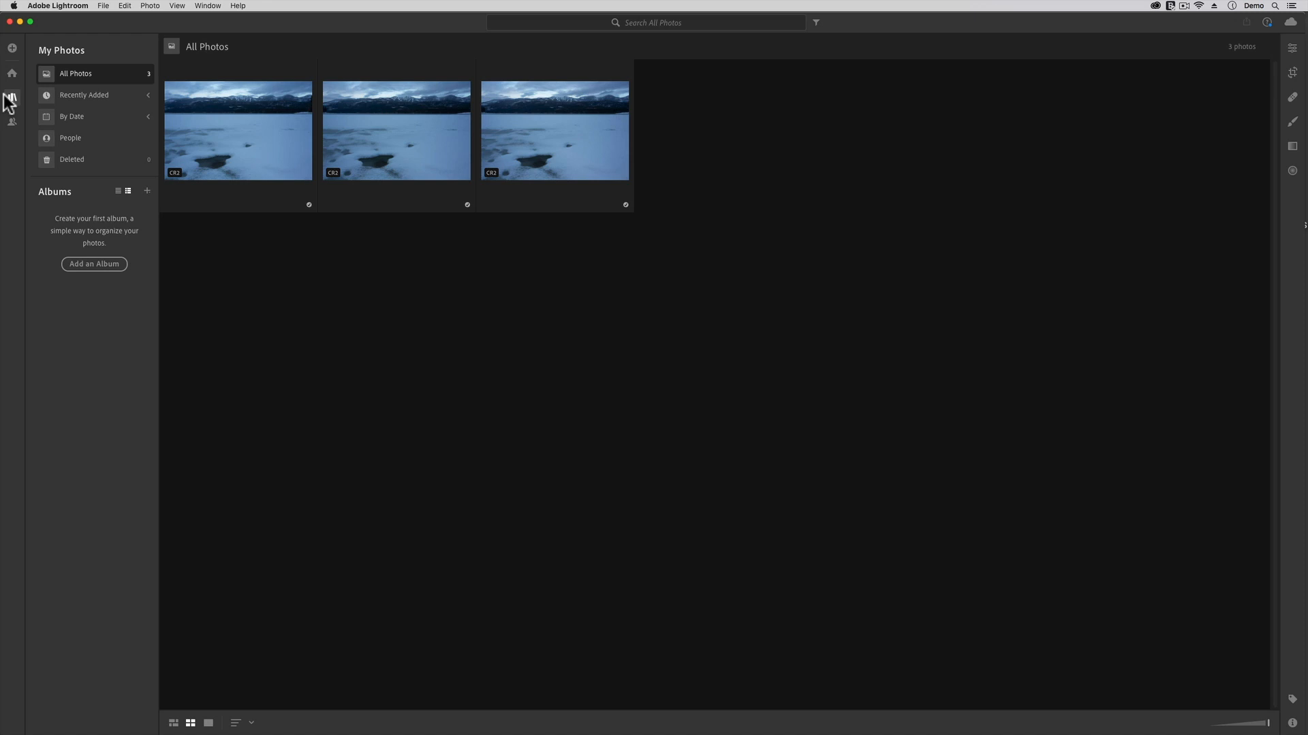
key("super+a")
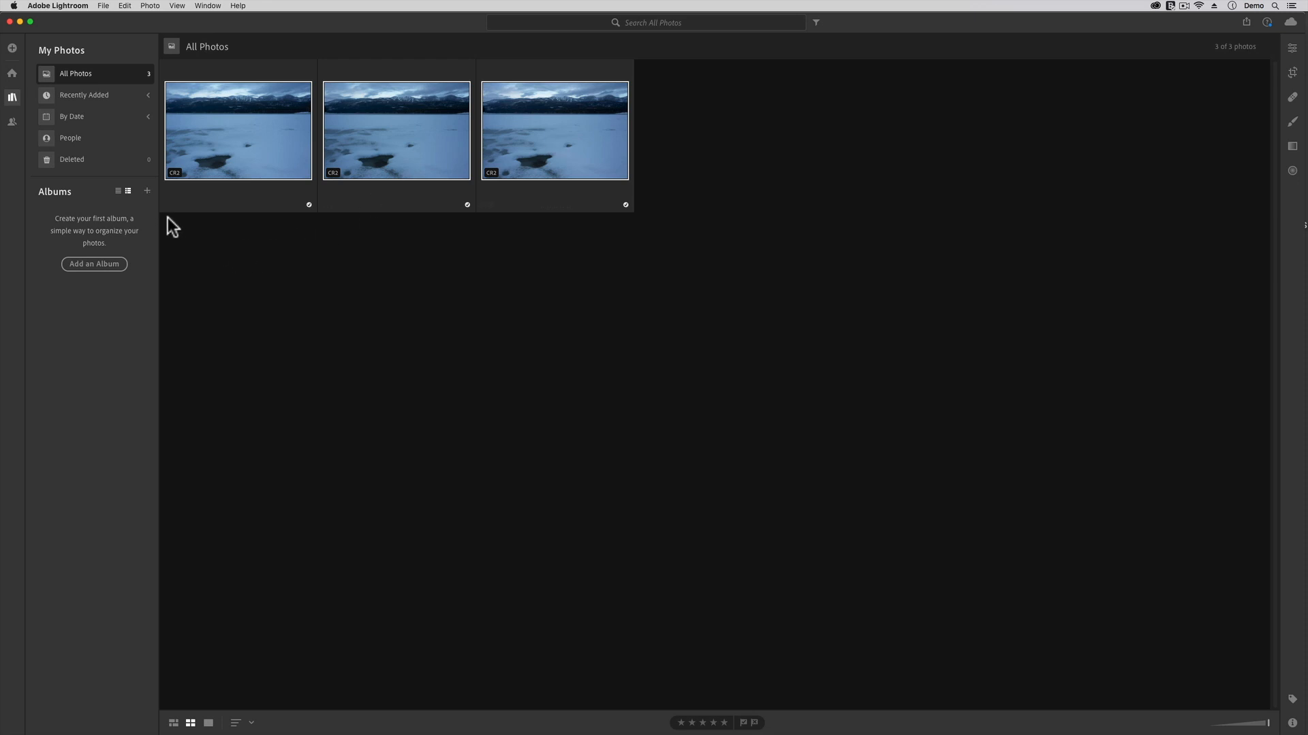
left_click(147, 191)
left_click(153, 209)
type("Whitefish Lake State Park")
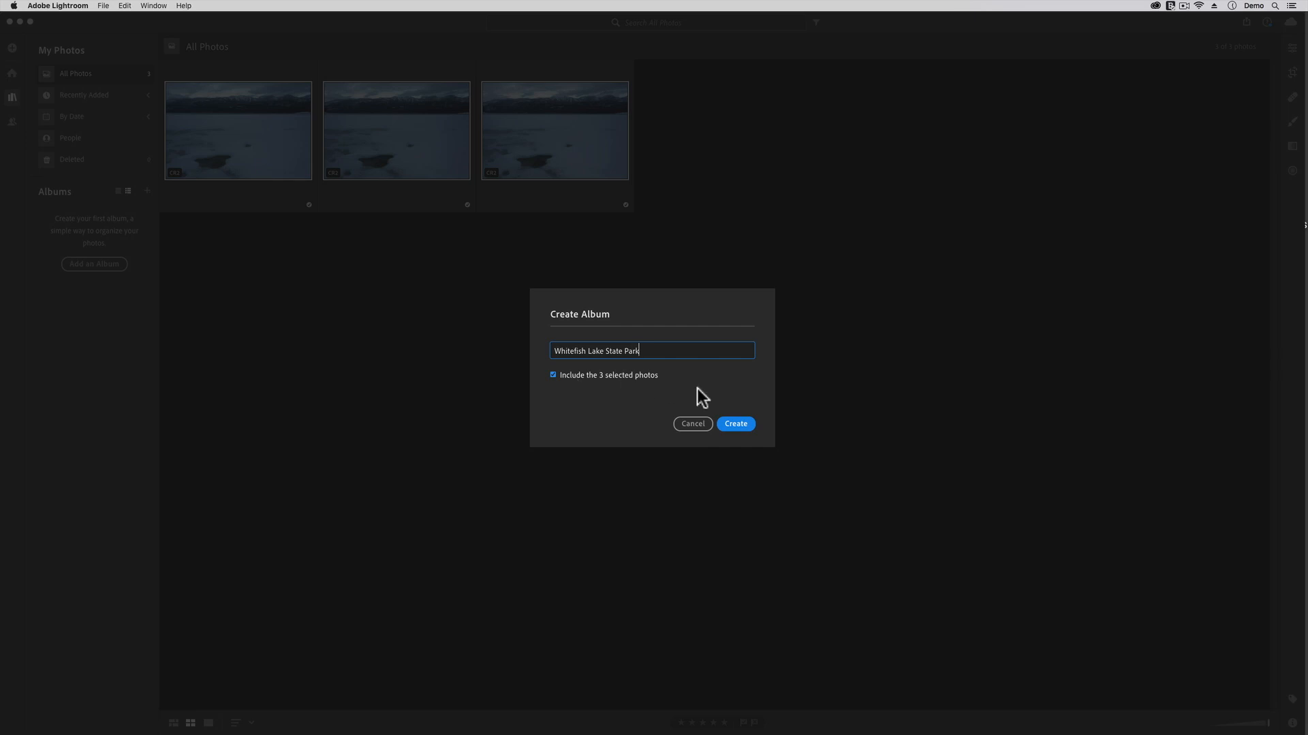
left_click(742, 423)
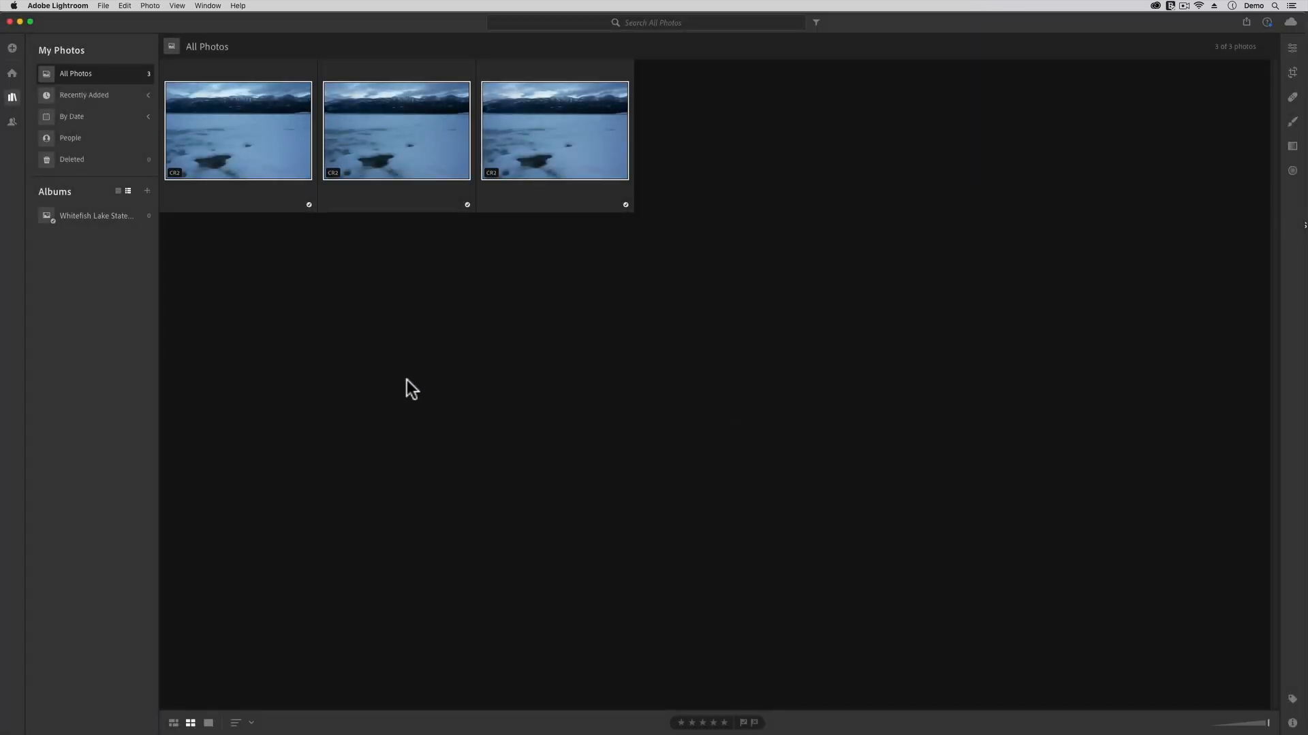
left_click(84, 221)
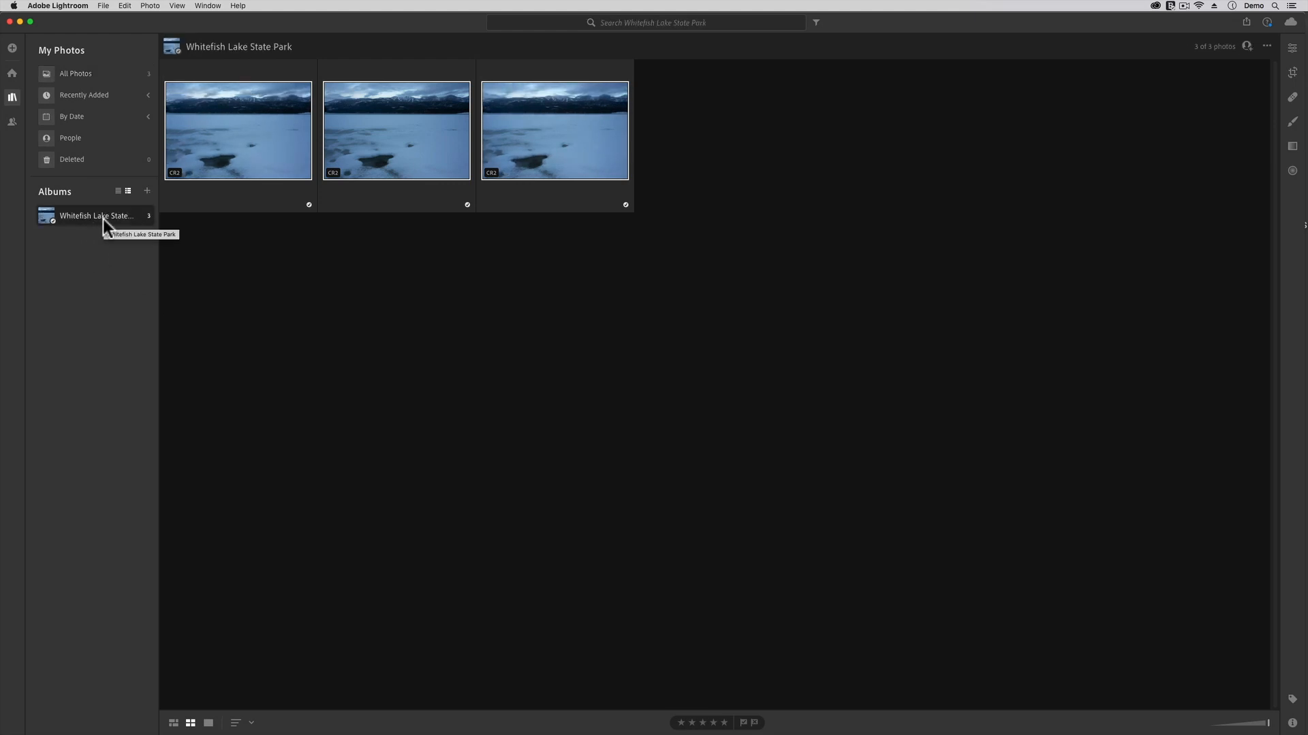
left_click(313, 242)
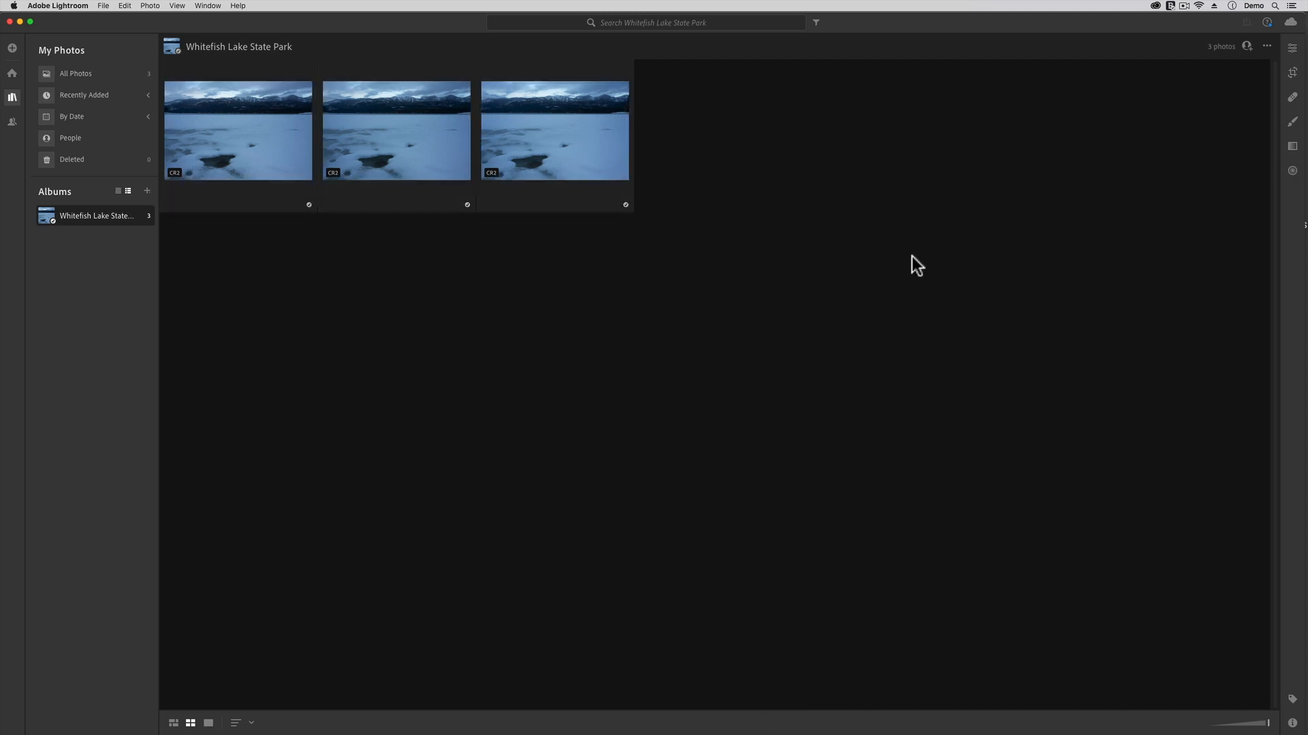
Start adding photos from the EOS_DIGITAL card, check the previously added ones, and select all the remaining new photos.
left_click(14, 47)
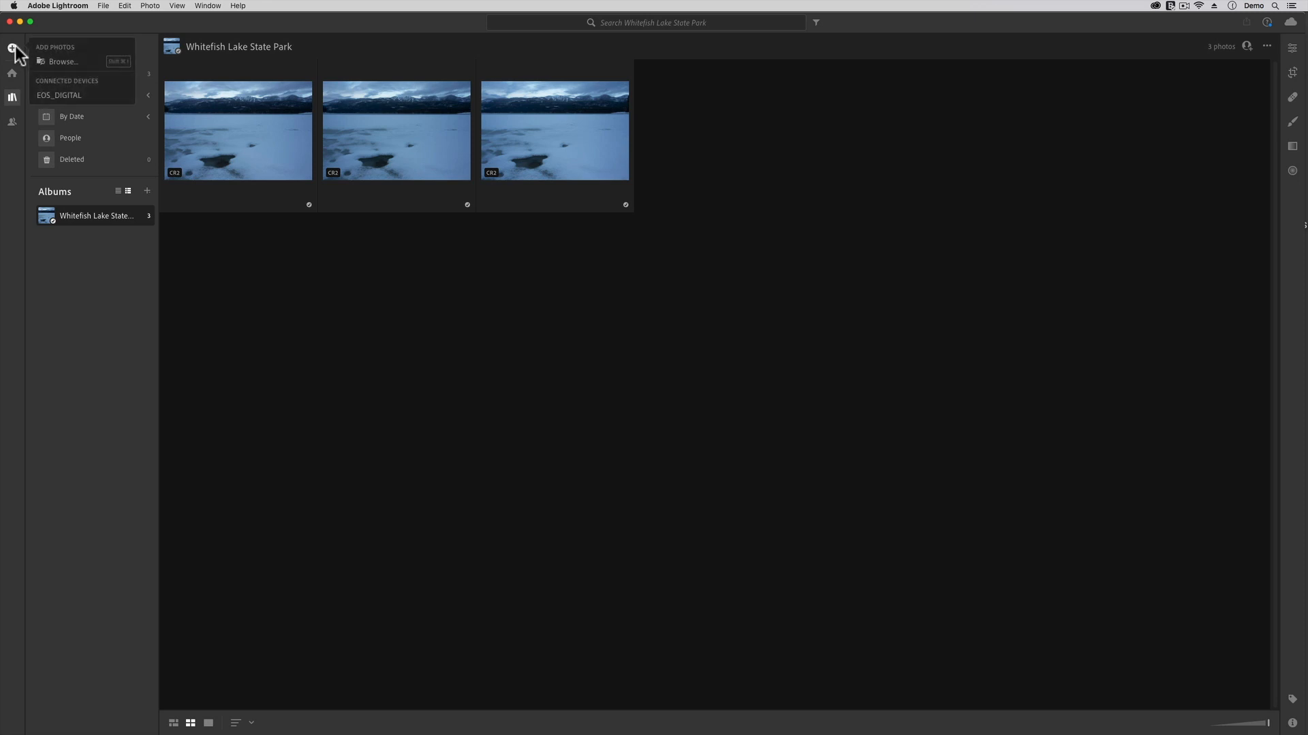
left_click(51, 90)
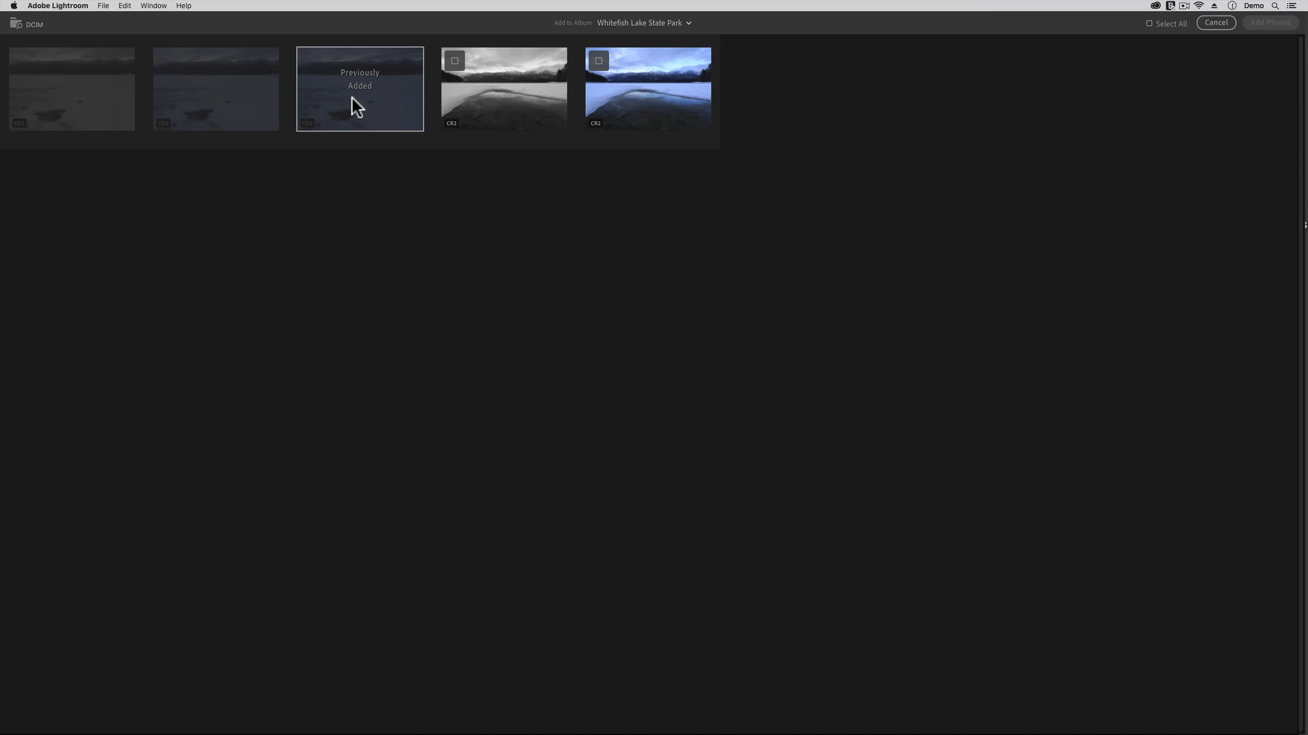
mouse_move(351, 96)
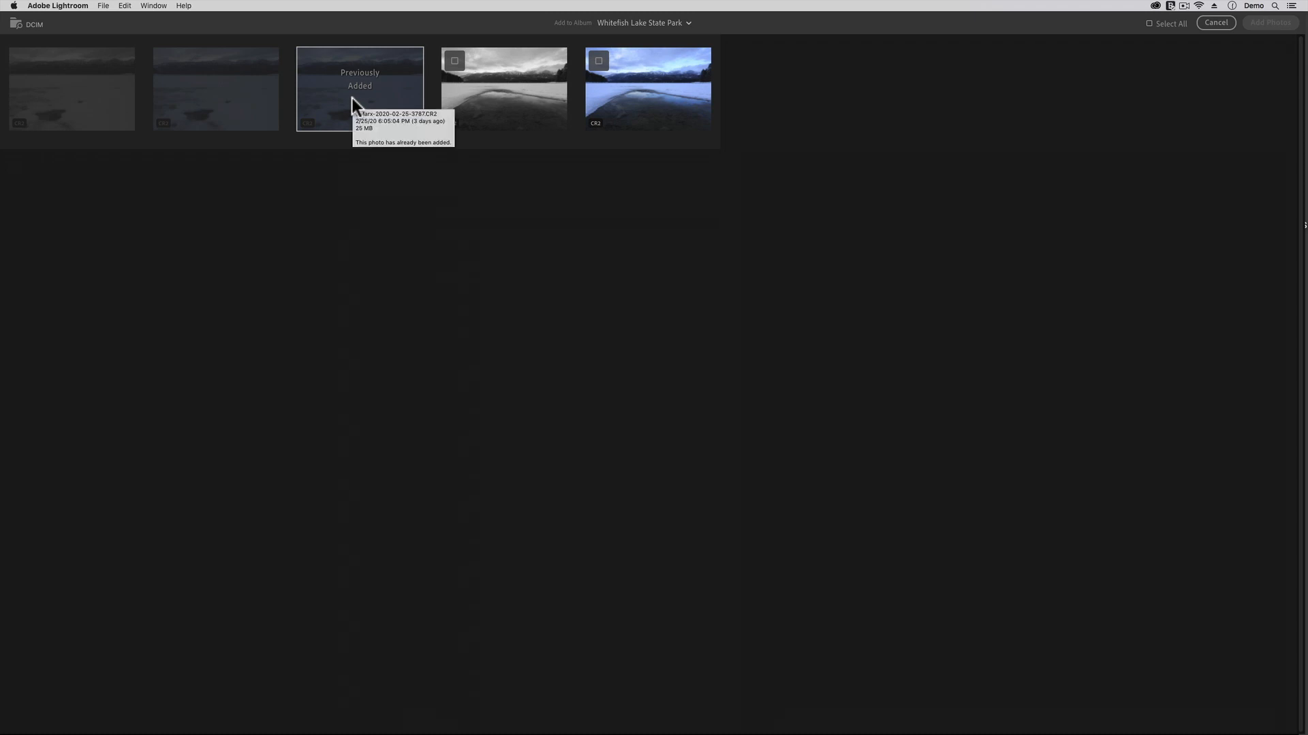
mouse_move(250, 97)
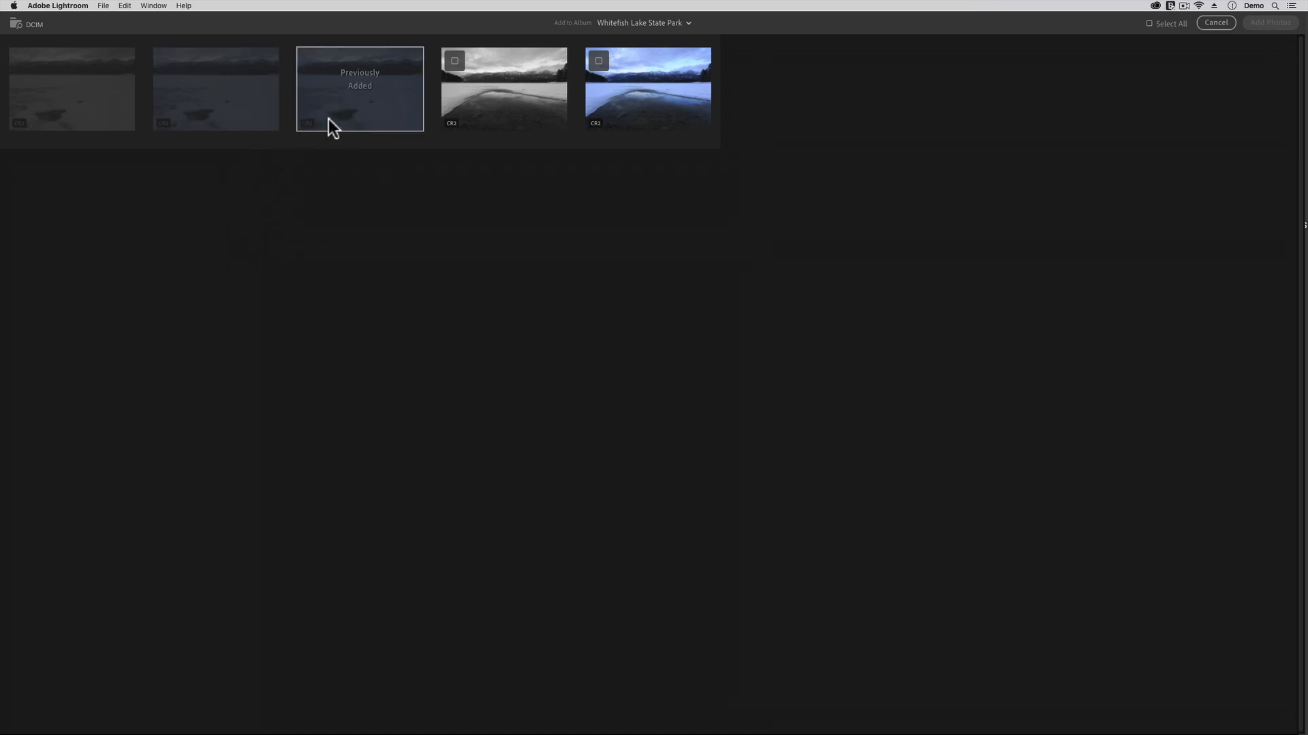
mouse_move(328, 118)
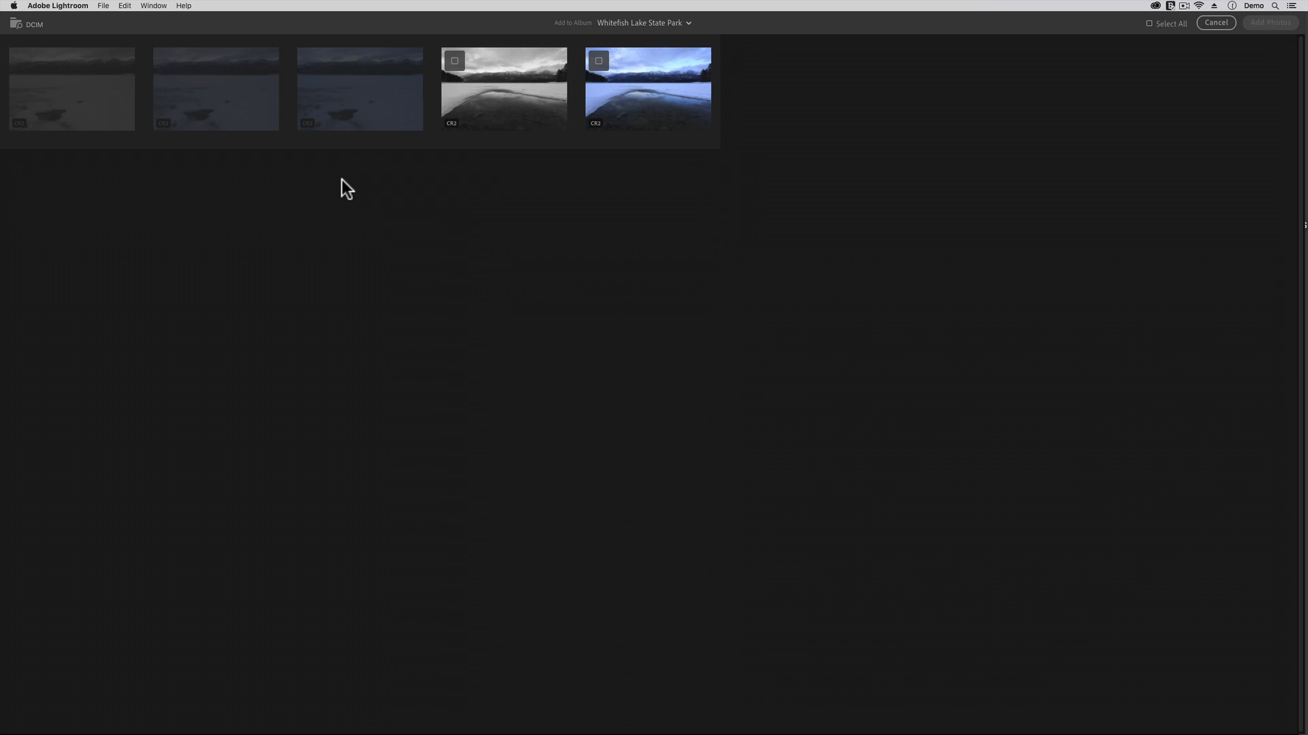
left_click(1150, 23)
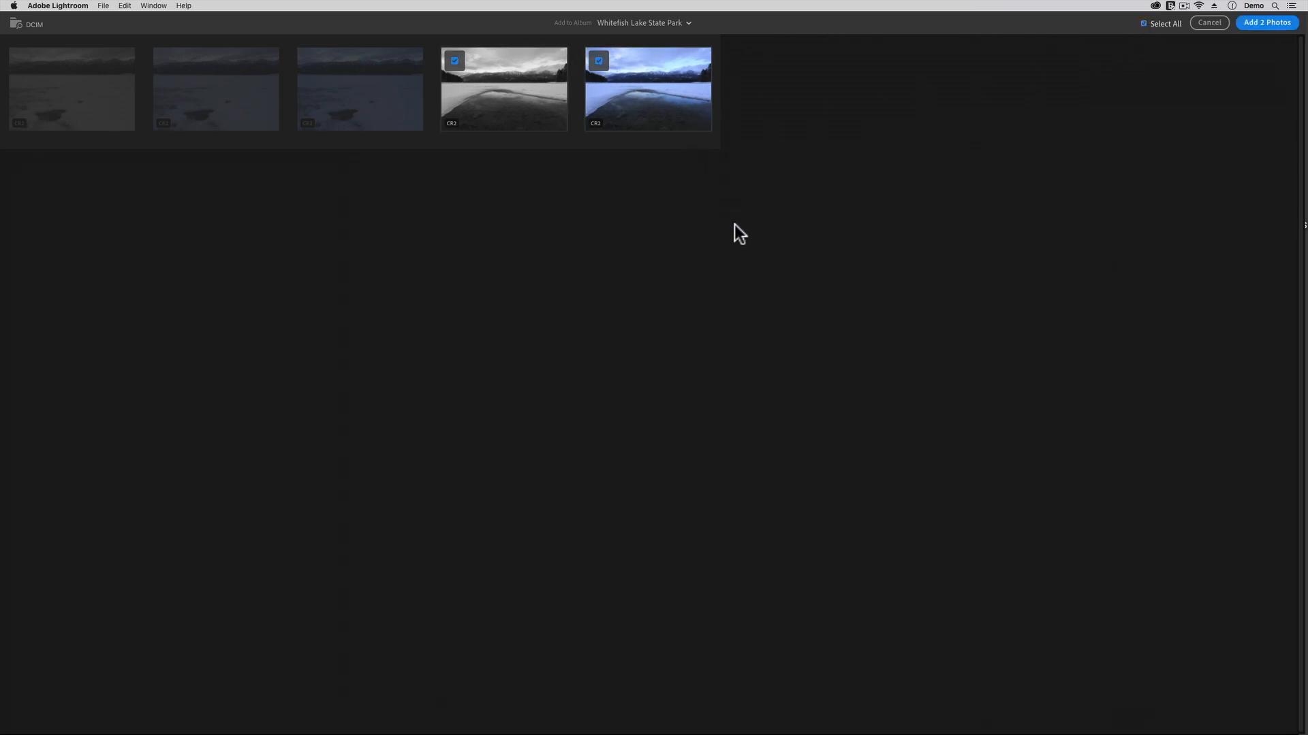
Choose Whitefish Lake State Park as the destination album and import the two selected photos.
left_click(689, 24)
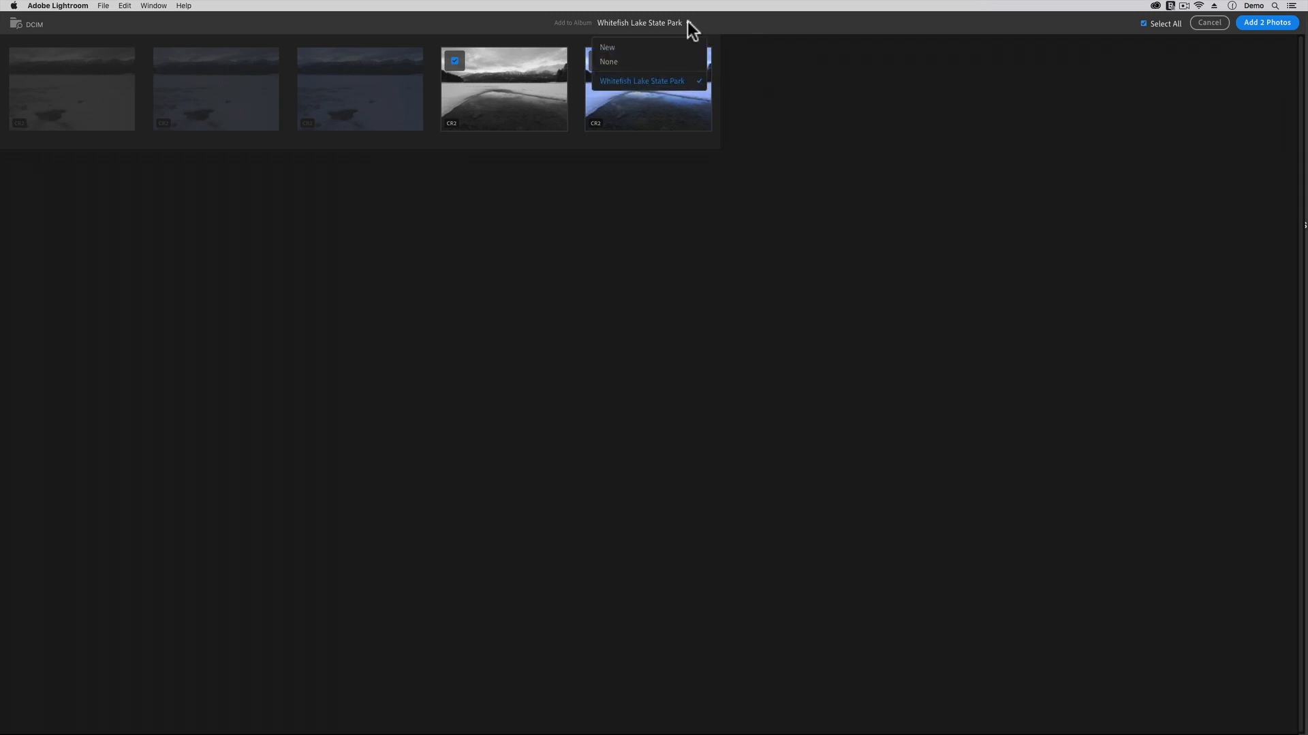
left_click(680, 80)
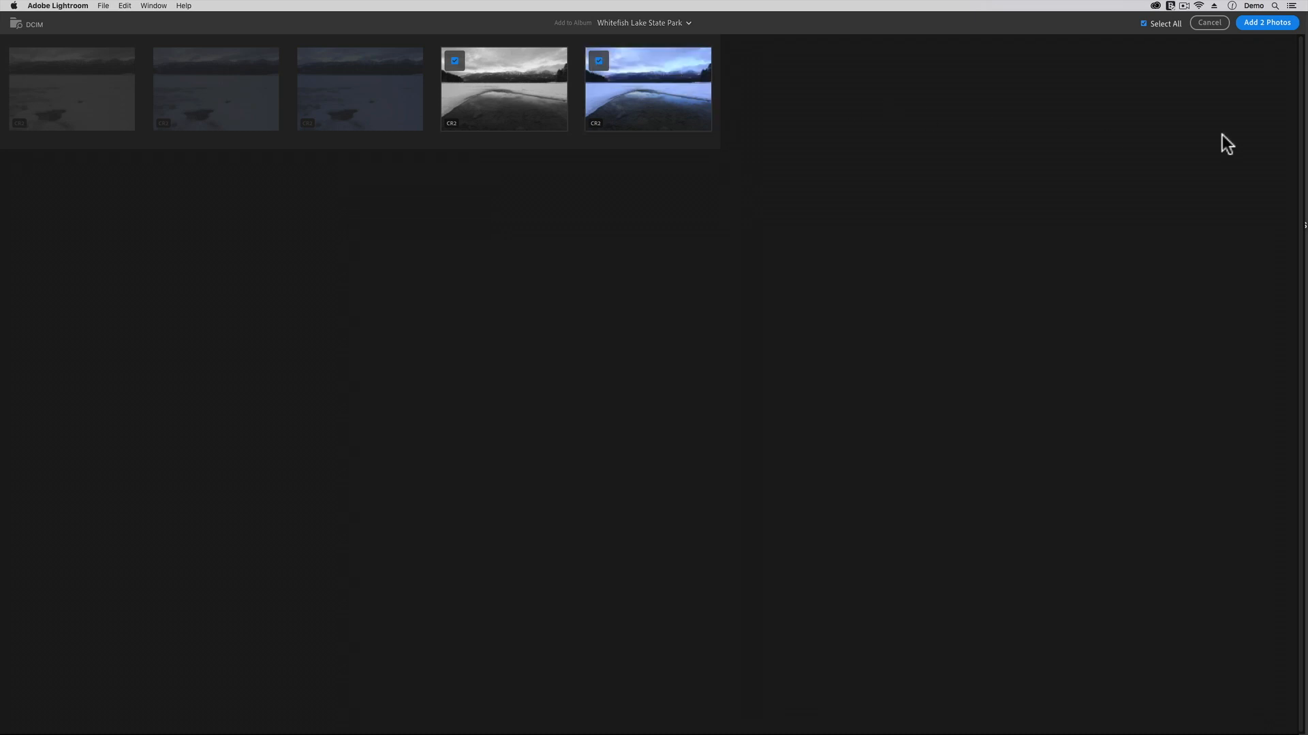
left_click(1268, 25)
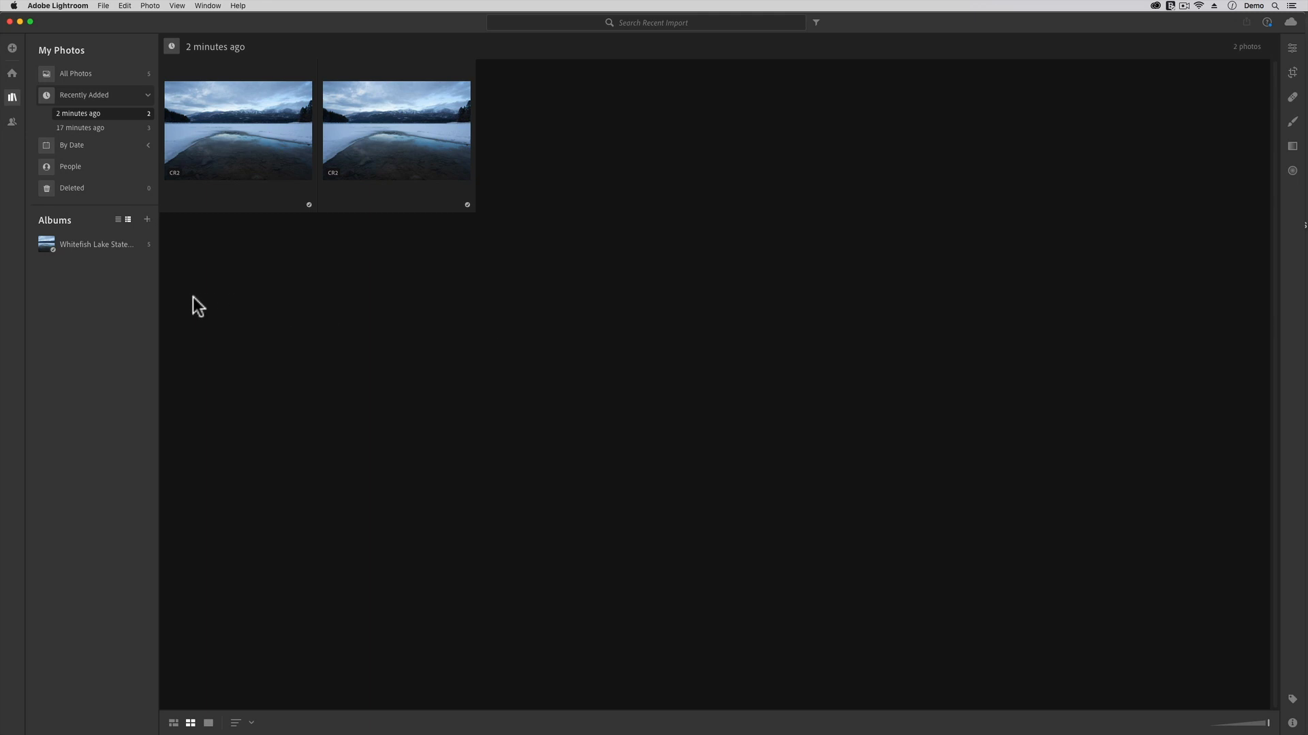
Open the Whitefish Lake State Park album, examine the first photo's copyright and sync information, and deselect the photo.
left_click(99, 246)
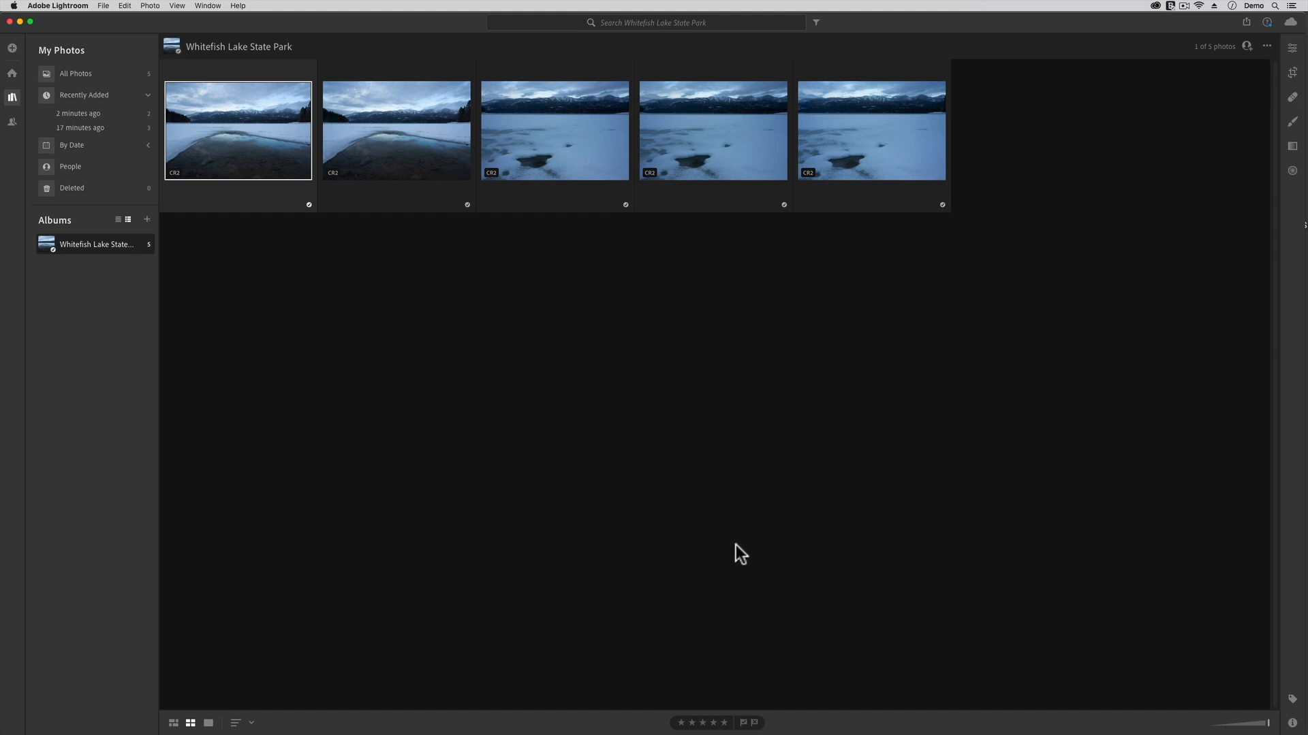
left_click(1290, 724)
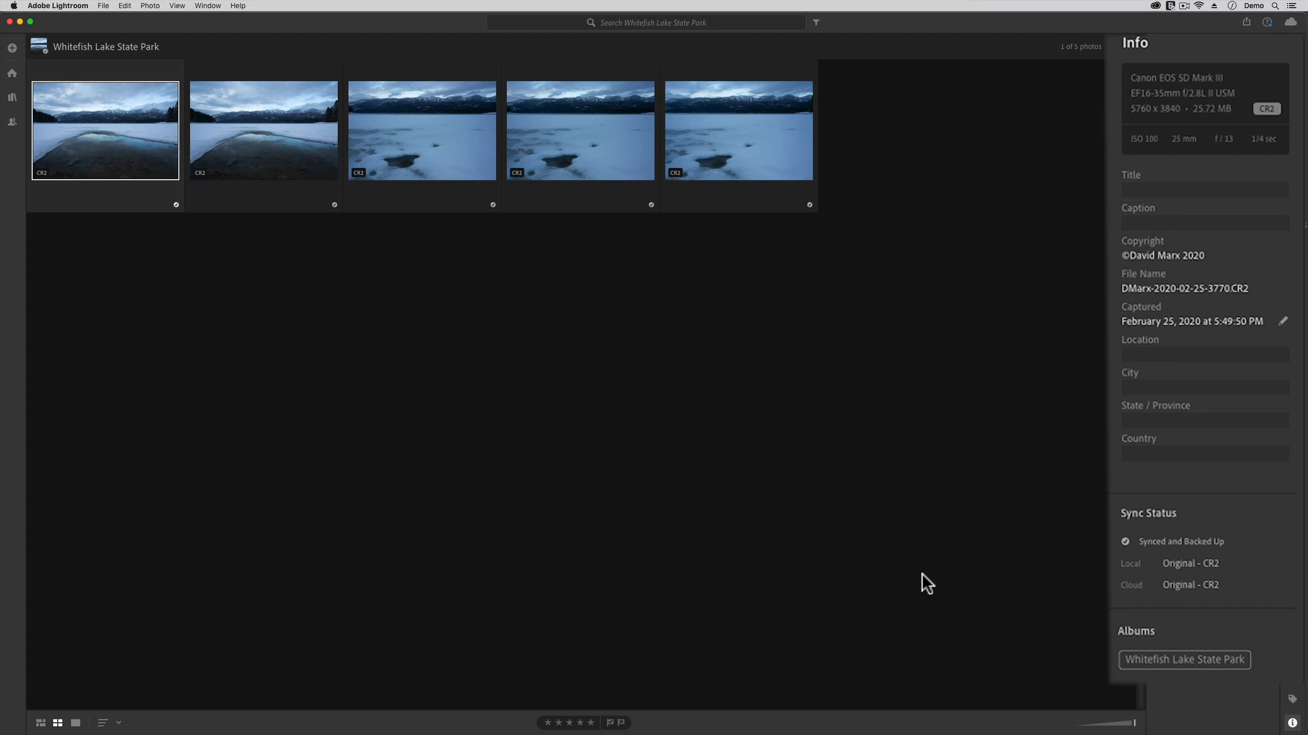
left_click(1217, 255)
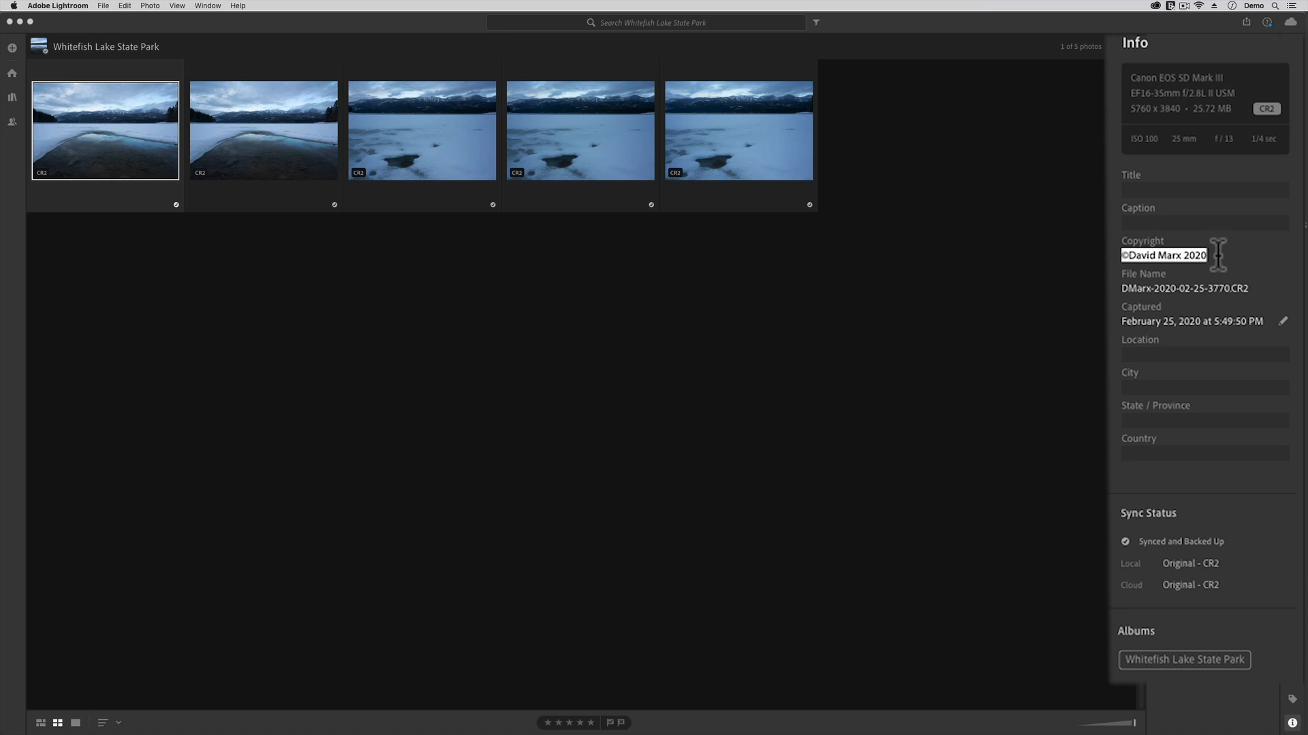
left_click(1075, 233)
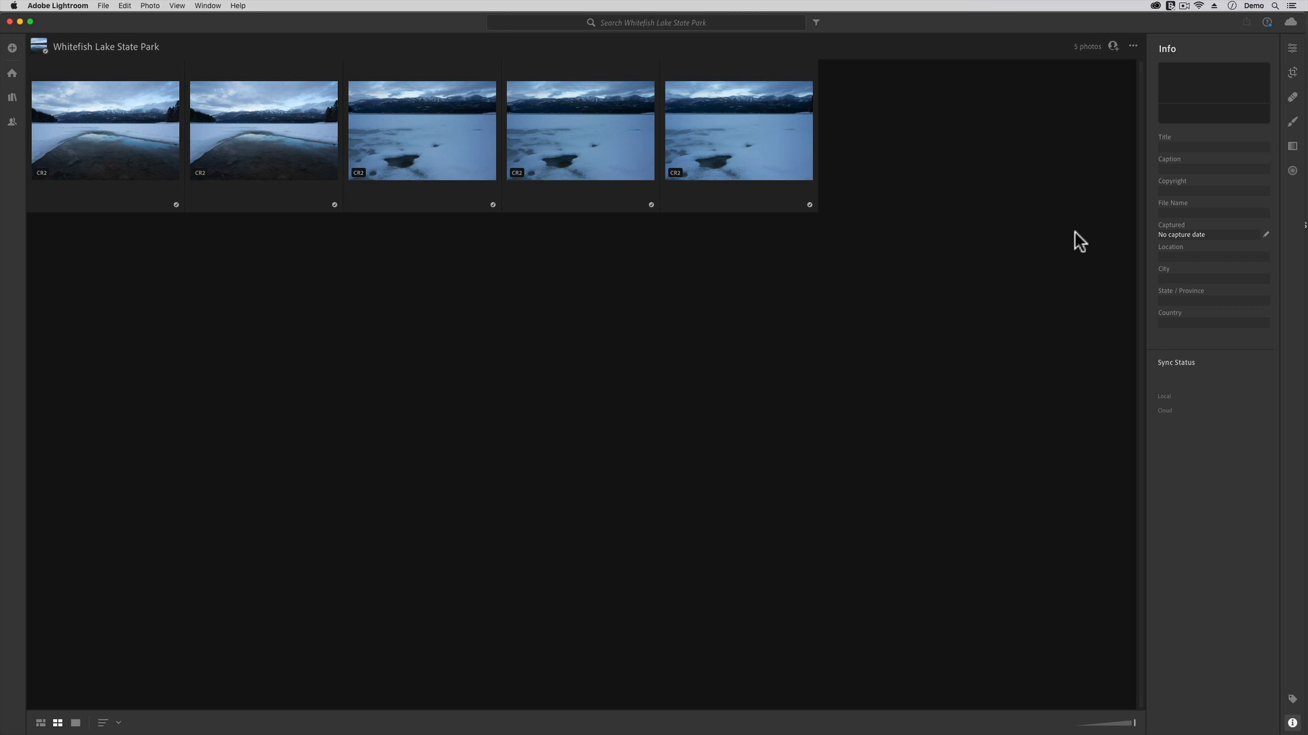